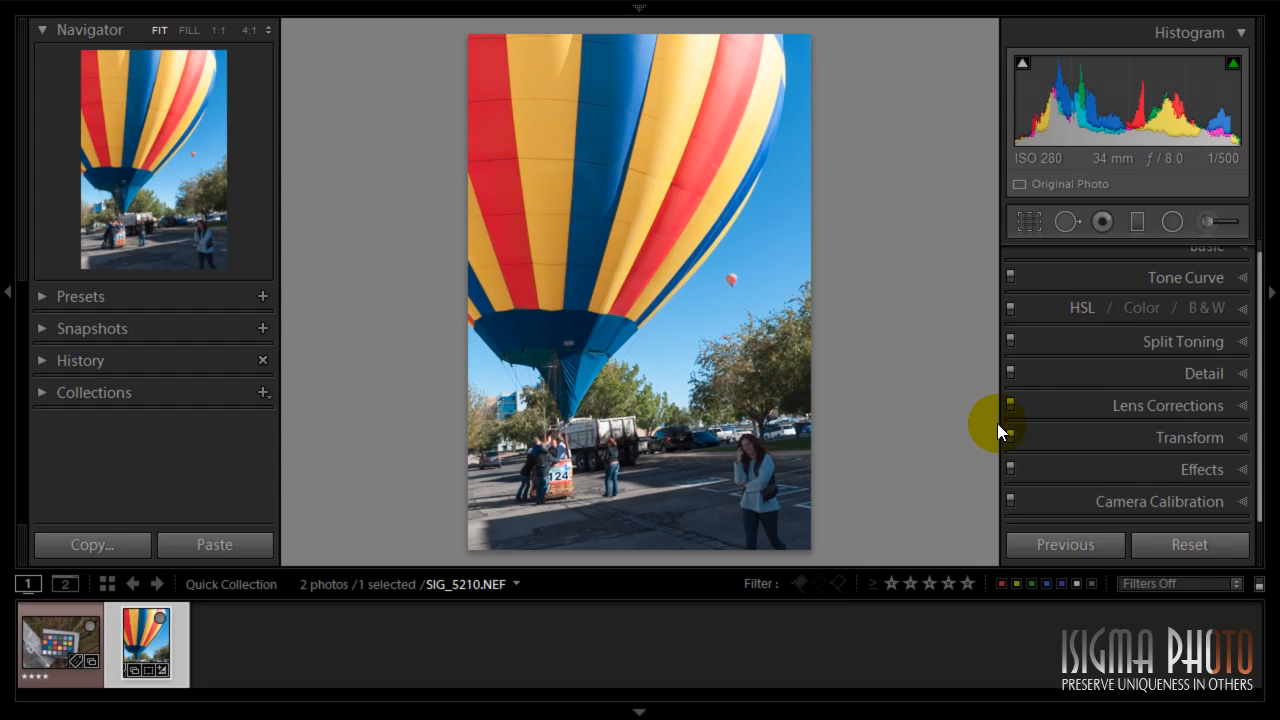
{"action": "key", "text": "shift"}
{"action": "key", "text": "shift"}
{"action": "key", "text": "shift"}
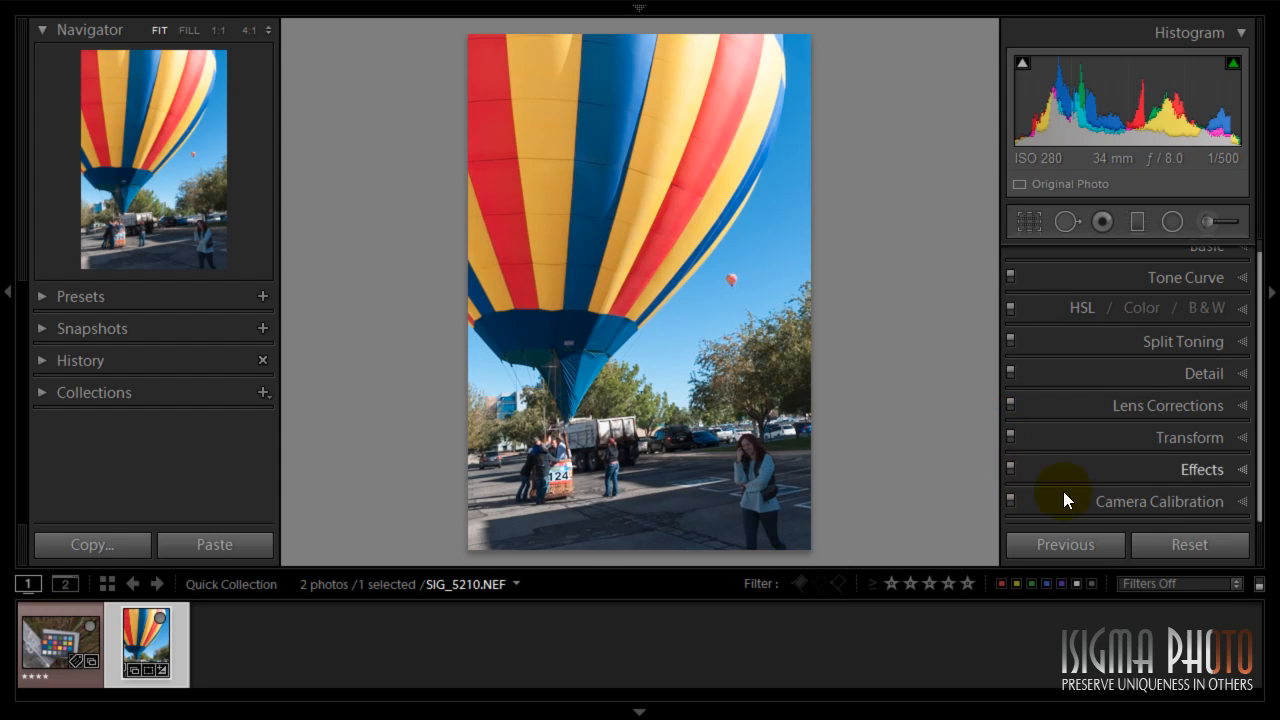
- Collapse all Develop panels and expand the Camera Calibration panel
{"action": "right_click", "coordinate": [1153, 498]}
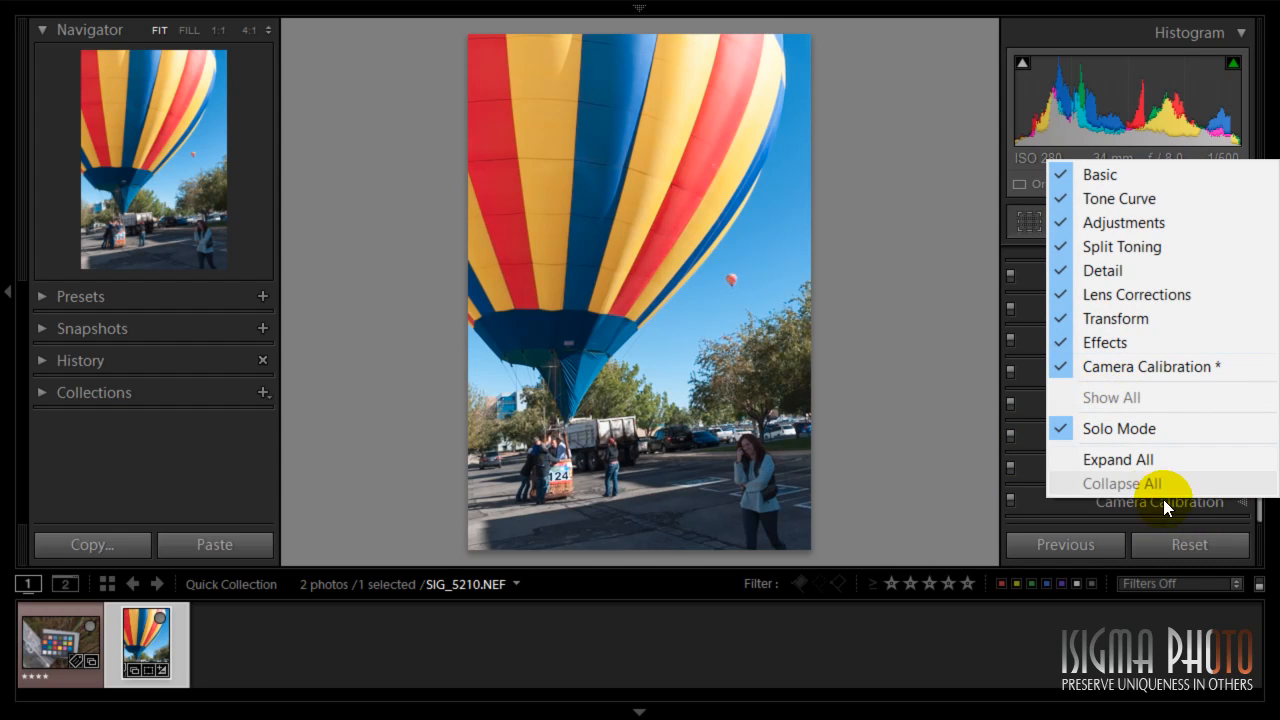
{"action": "left_click", "coordinate": [1170, 503]}
{"action": "left_click", "coordinate": [1170, 503]}
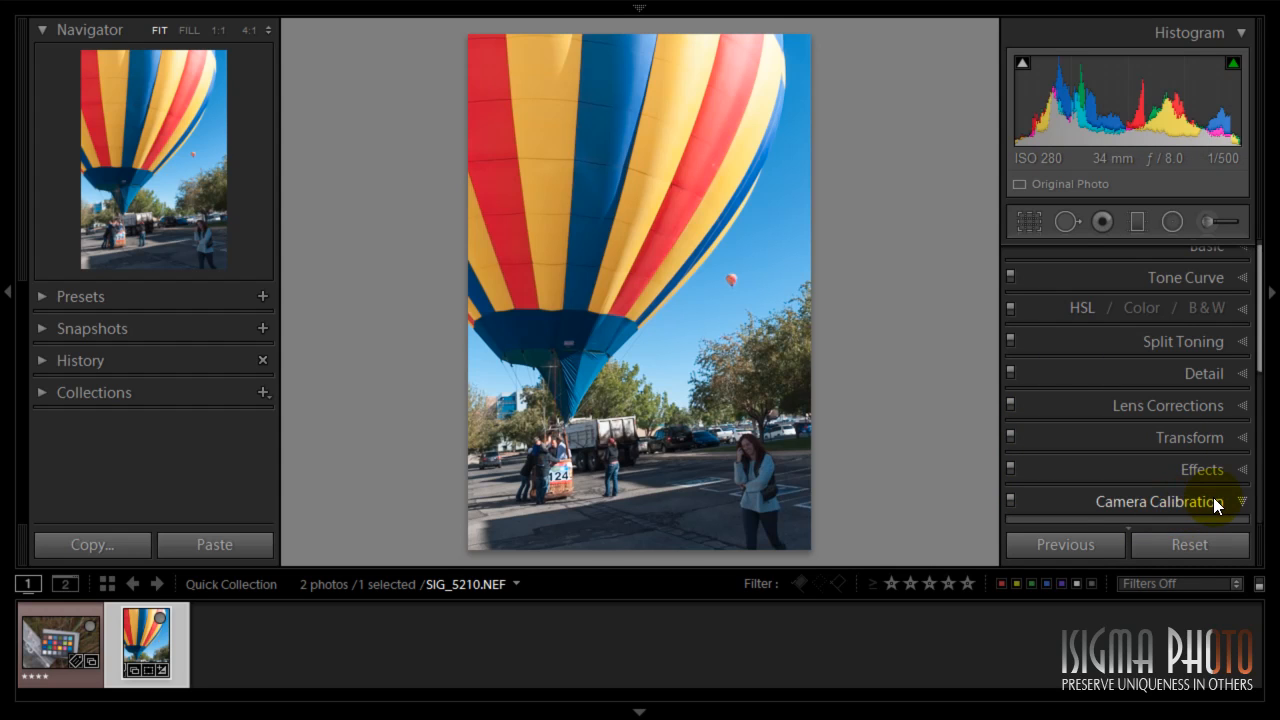
- Nudge the Blue Primary Hue slider in Camera Calibration, then reset it to its default
{"action": "scroll", "coordinate": [1206, 482], "scroll_direction": "down", "scroll_amount": 2}
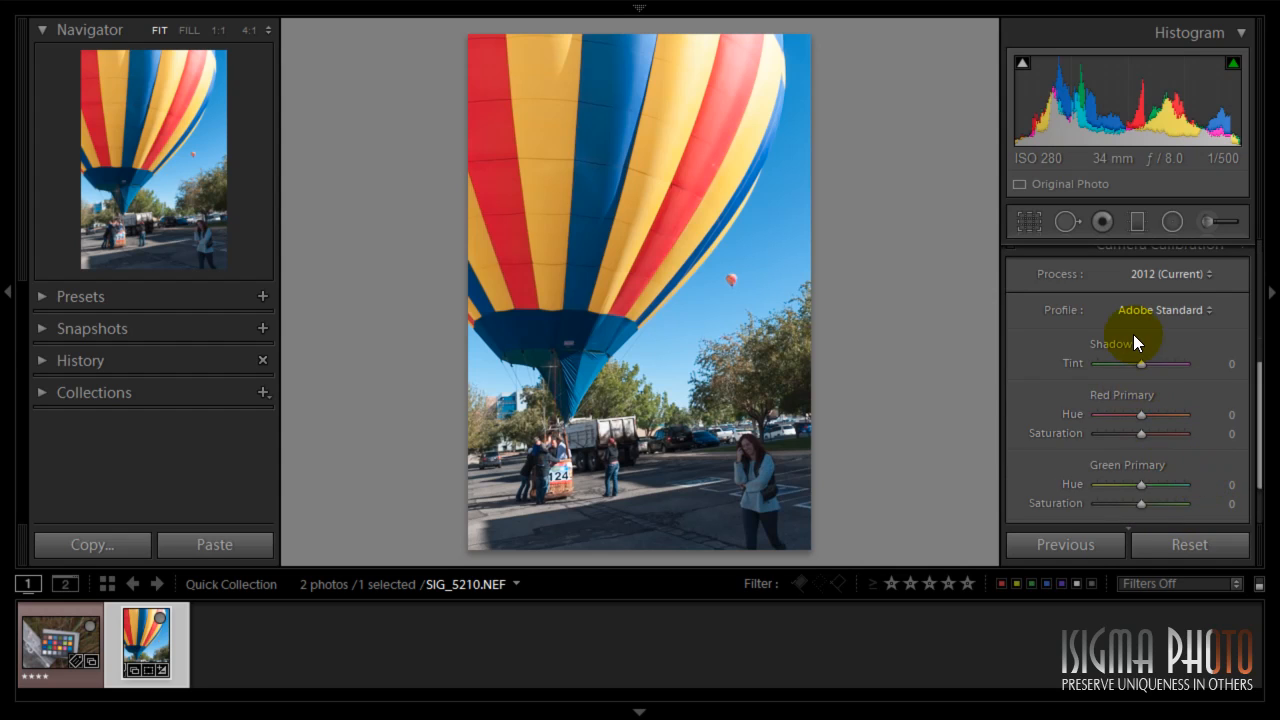
{"action": "scroll", "coordinate": [1215, 405], "scroll_direction": "down", "scroll_amount": 2}
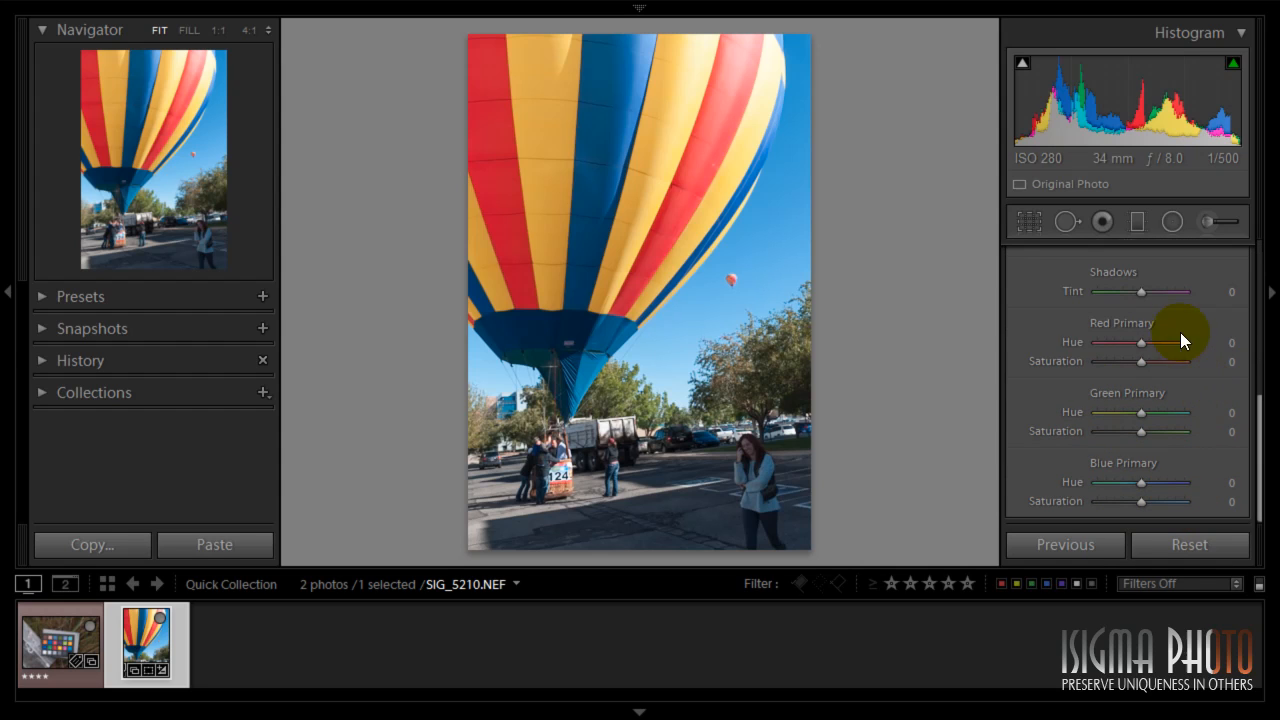
{"action": "mouse_move", "coordinate": [1141, 482]}
{"action": "left_mouse_down"}
{"action": "mouse_move", "coordinate": [1126, 483]}
{"action": "mouse_move", "coordinate": [1156, 484]}
{"action": "left_mouse_up"}
{"action": "double_click", "coordinate": [1150, 482]}
{"action": "scroll", "coordinate": [1204, 424], "scroll_direction": "up", "scroll_amount": 6}
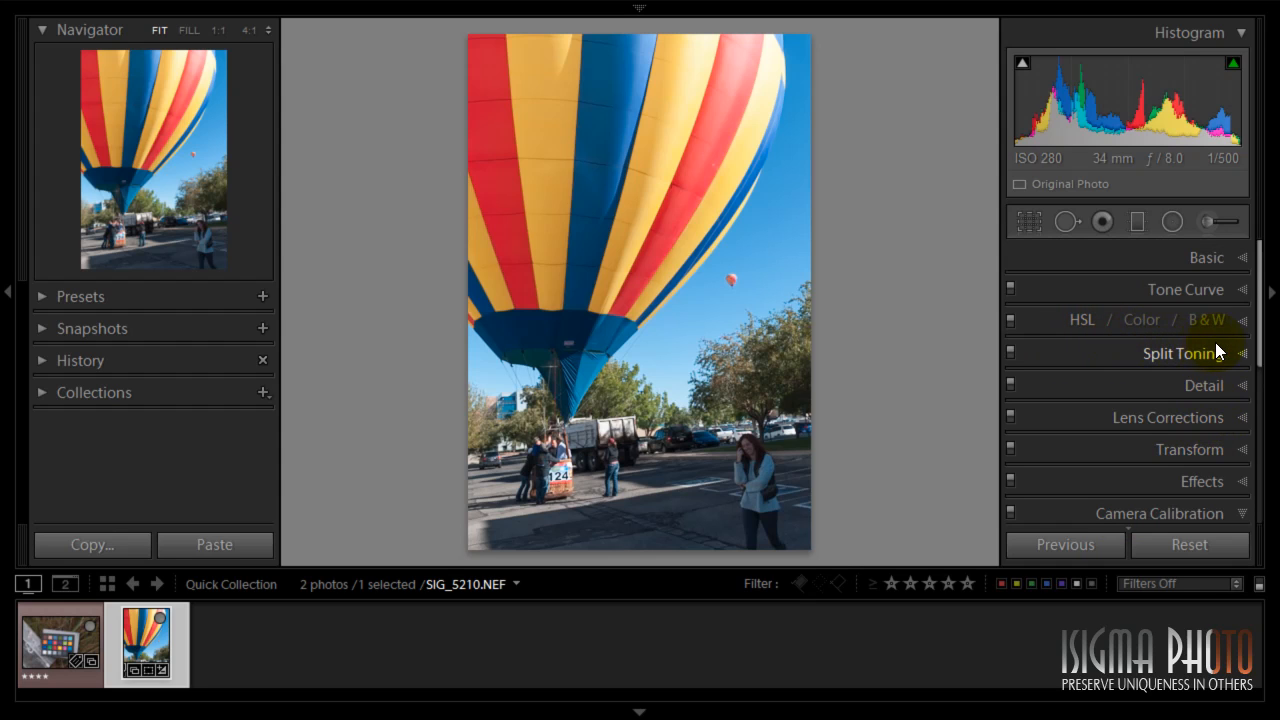
- Open the Camera Calibration Profile list to review the available camera profiles
{"action": "scroll", "coordinate": [1199, 367], "scroll_direction": "down", "scroll_amount": 6}
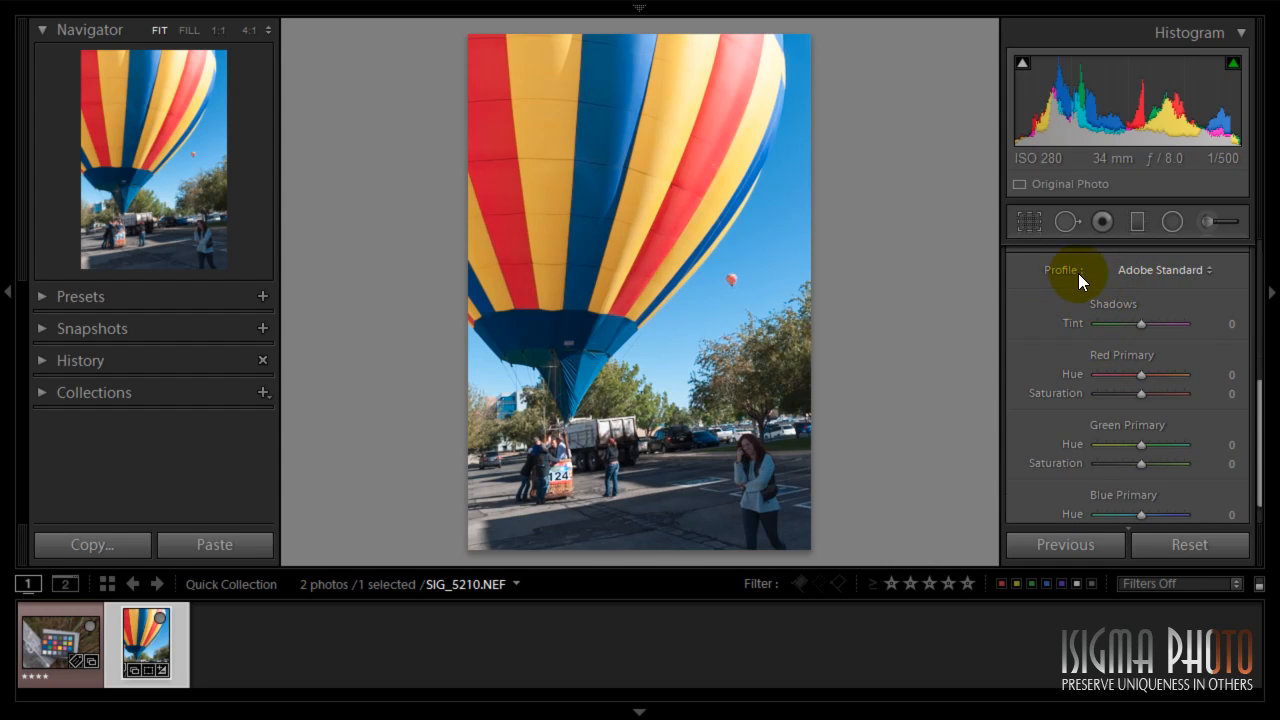
{"action": "left_click", "coordinate": [1159, 272]}
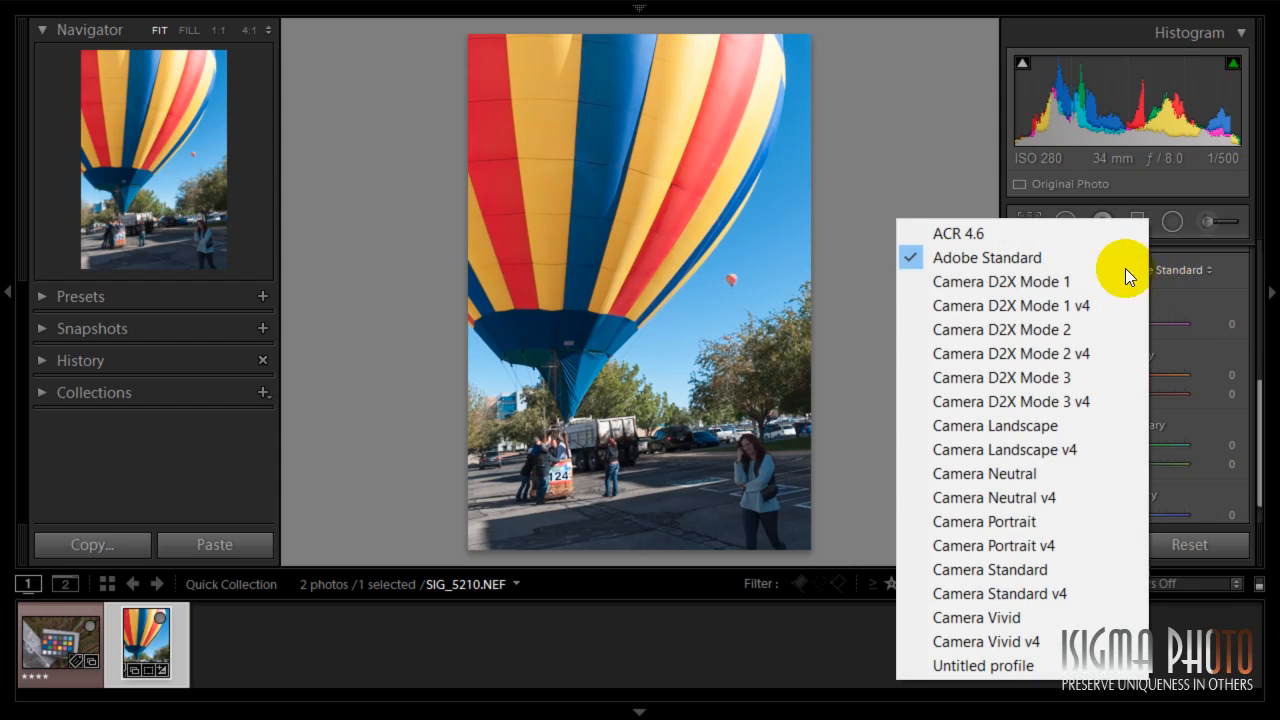
{"action": "left_click", "coordinate": [1214, 288]}
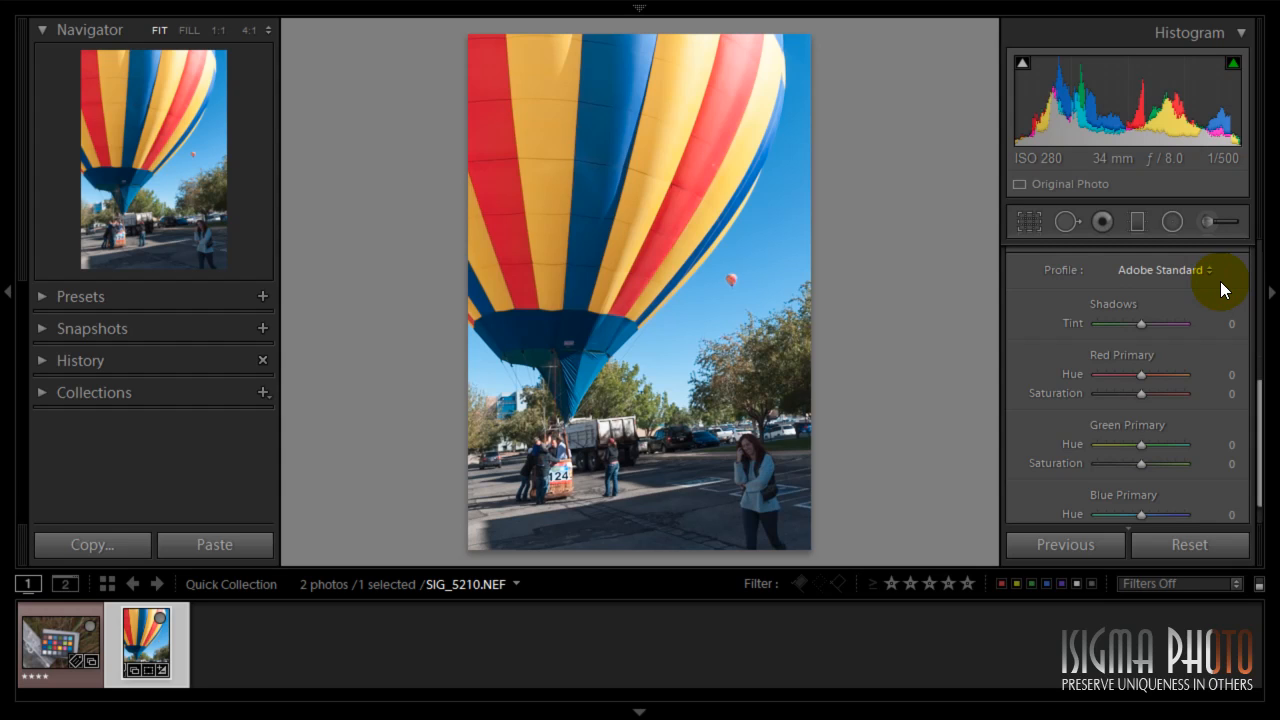
{"action": "key", "text": "shift"}
{"action": "key", "text": "shift"}
{"action": "left_click", "coordinate": [53, 651]}
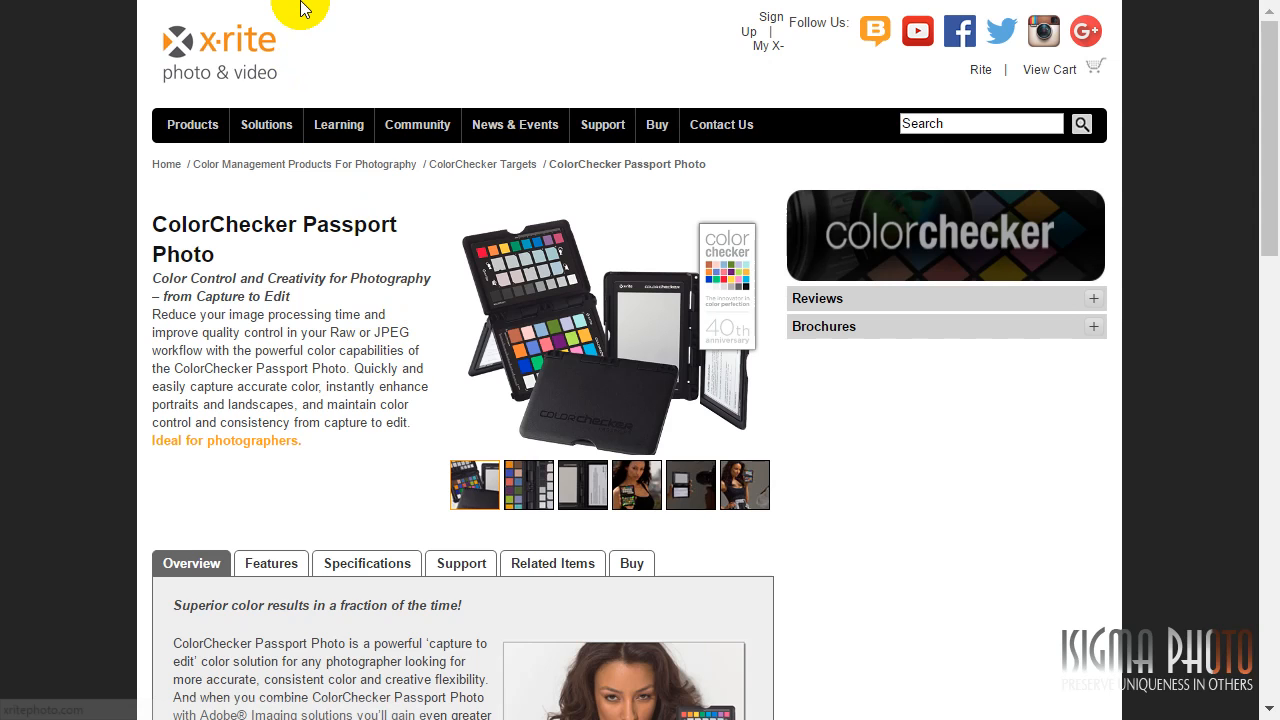
{"action": "key", "text": "F11"}
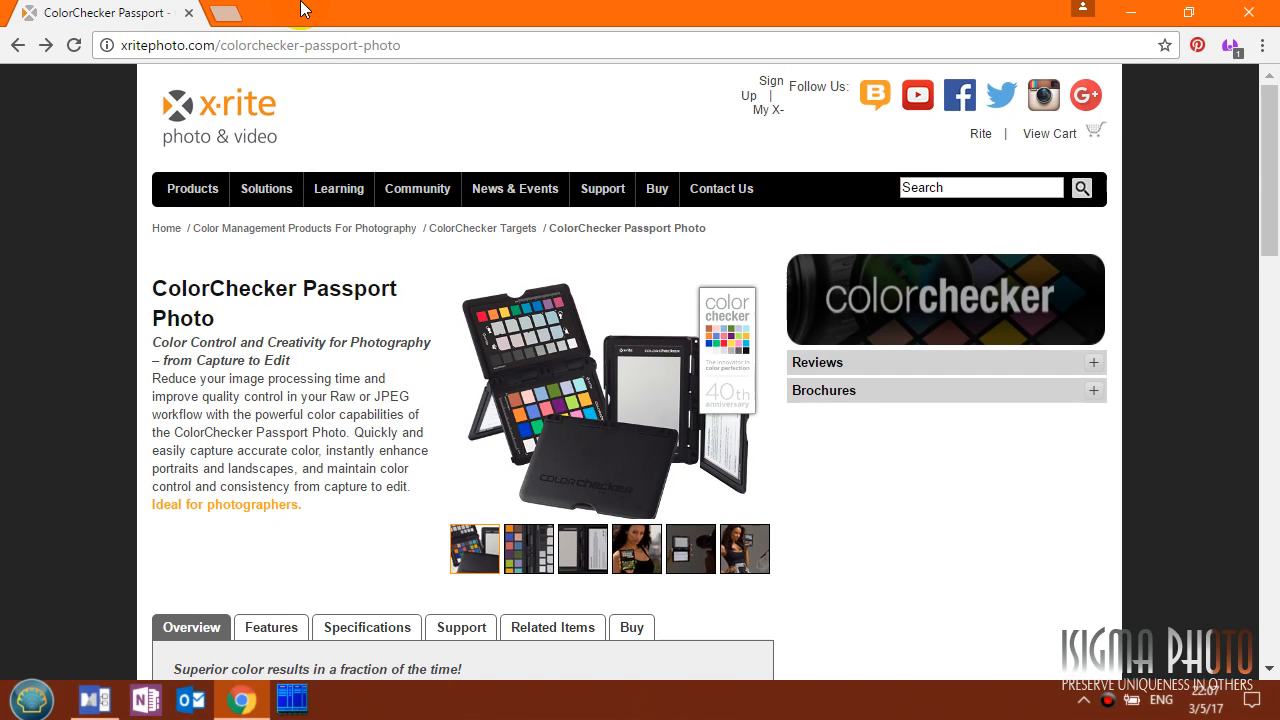
{"action": "key", "text": "F11"}
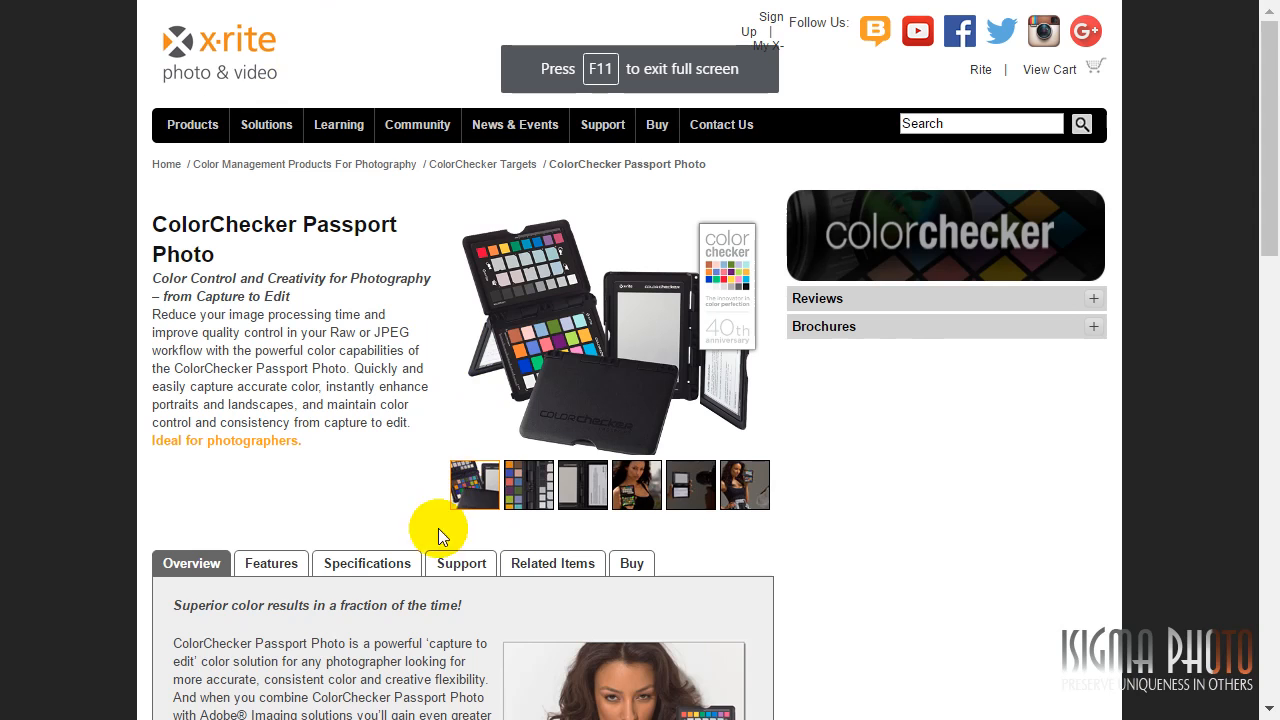
- On the ColorChecker Passport Photo support page, download ColorChecker Camera Calibration version 1.1.0
{"action": "left_click", "coordinate": [445, 563]}
{"action": "scroll", "coordinate": [386, 457], "scroll_direction": "down", "scroll_amount": 2}
{"action": "scroll", "coordinate": [385, 450], "scroll_direction": "down", "scroll_amount": 1}
{"action": "left_click", "coordinate": [433, 326]}
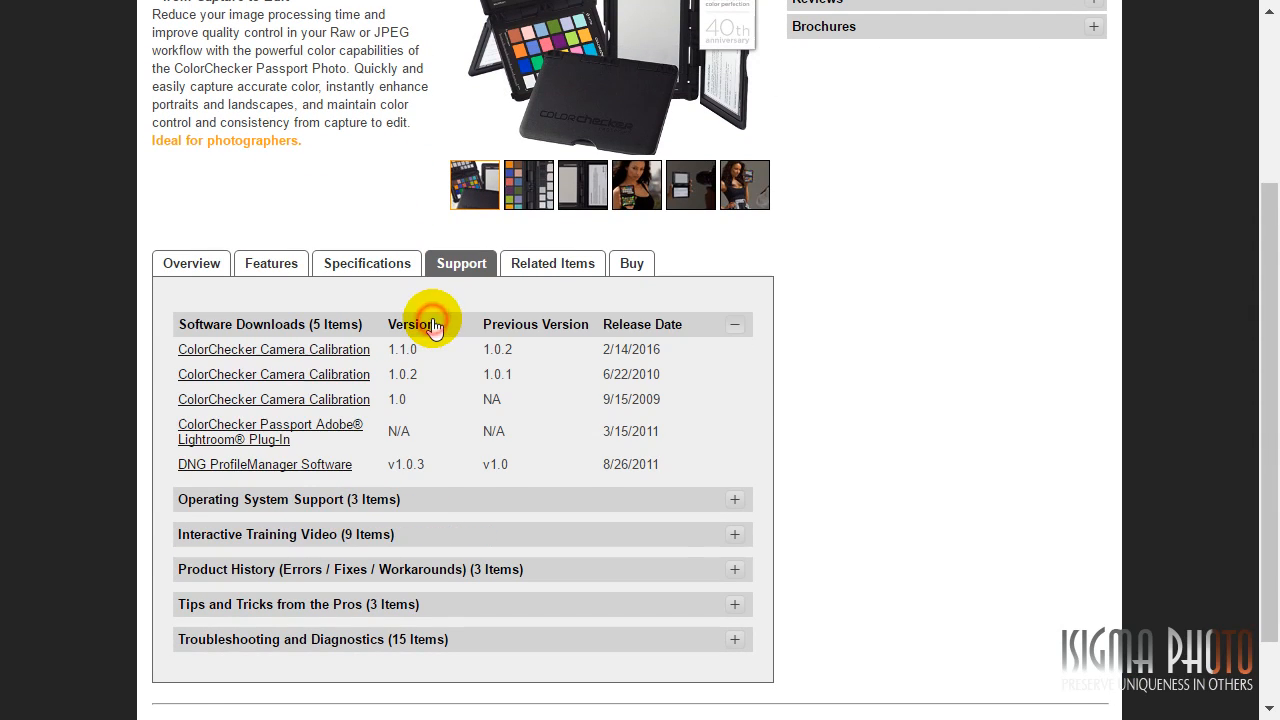
{"action": "scroll", "coordinate": [295, 168], "scroll_direction": "down", "scroll_amount": 2}
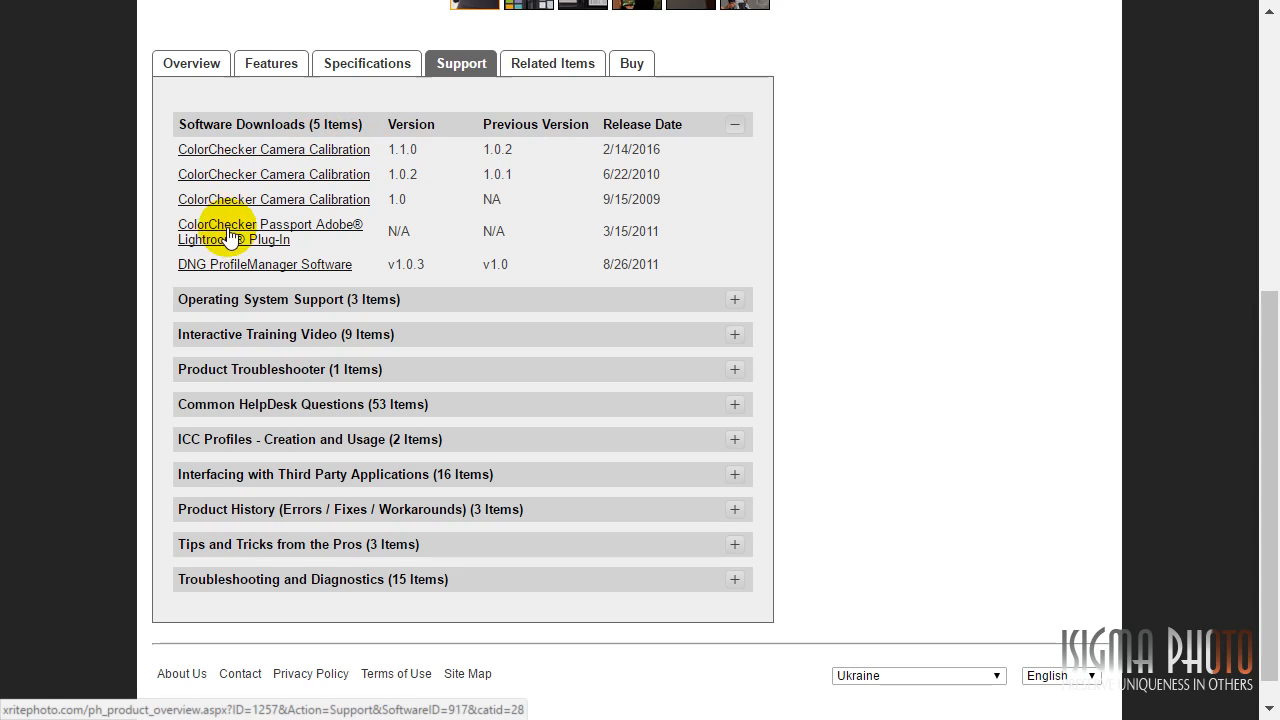
{"action": "left_click", "coordinate": [285, 150]}
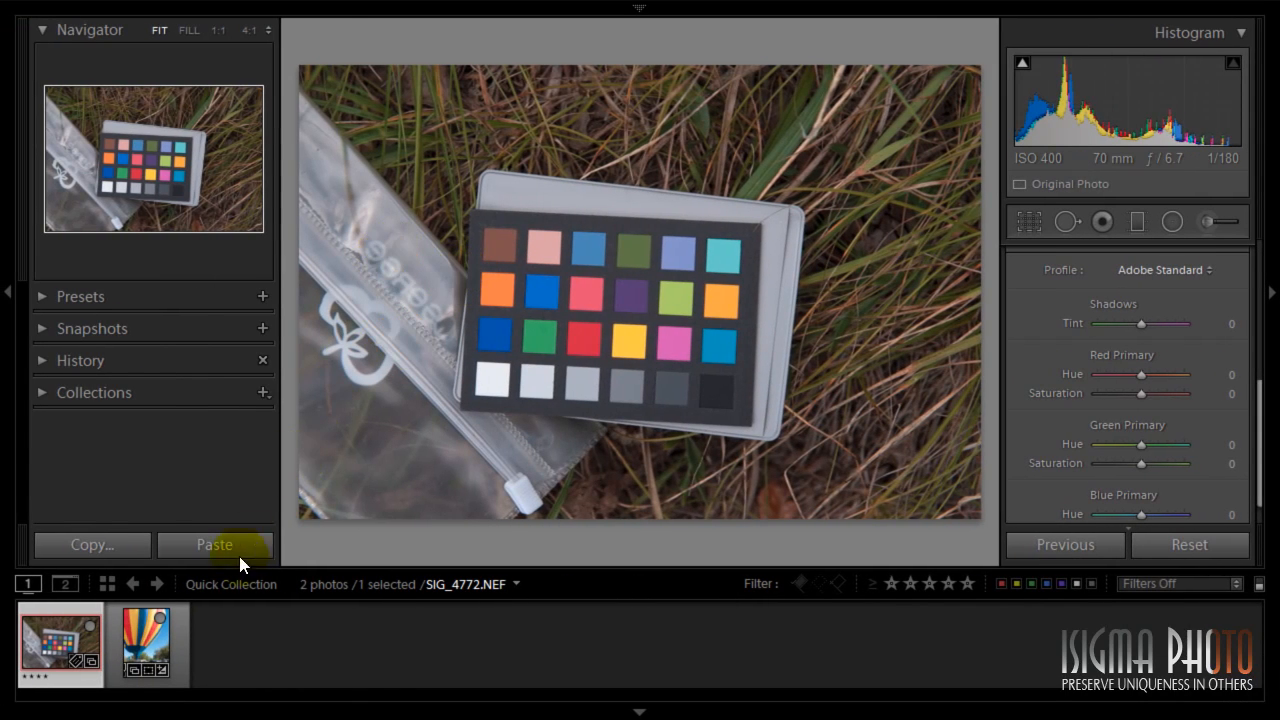
- Enable the ColorChecker Passport plug-in through the Plug-in Manager of the Export dialog, then cancel the export
{"action": "right_click", "coordinate": [58, 643]}
{"action": "mouse_move", "coordinate": [123, 530]}
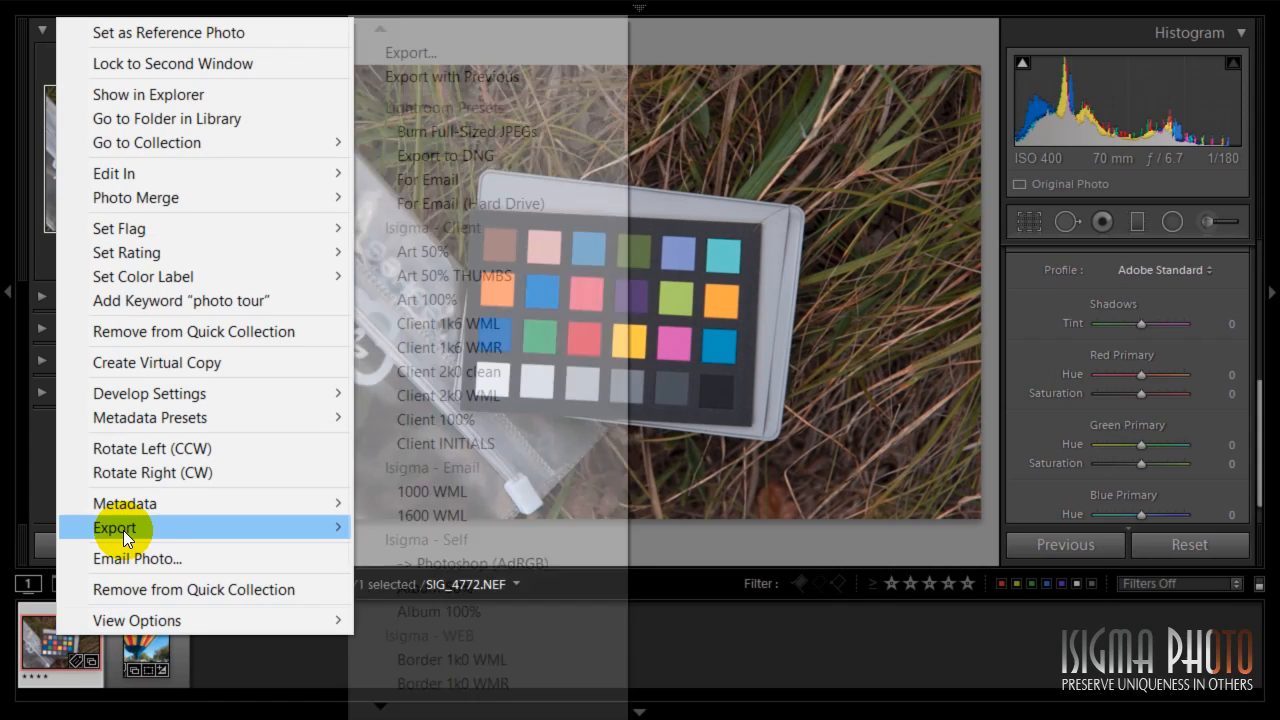
{"action": "left_click", "coordinate": [441, 56]}
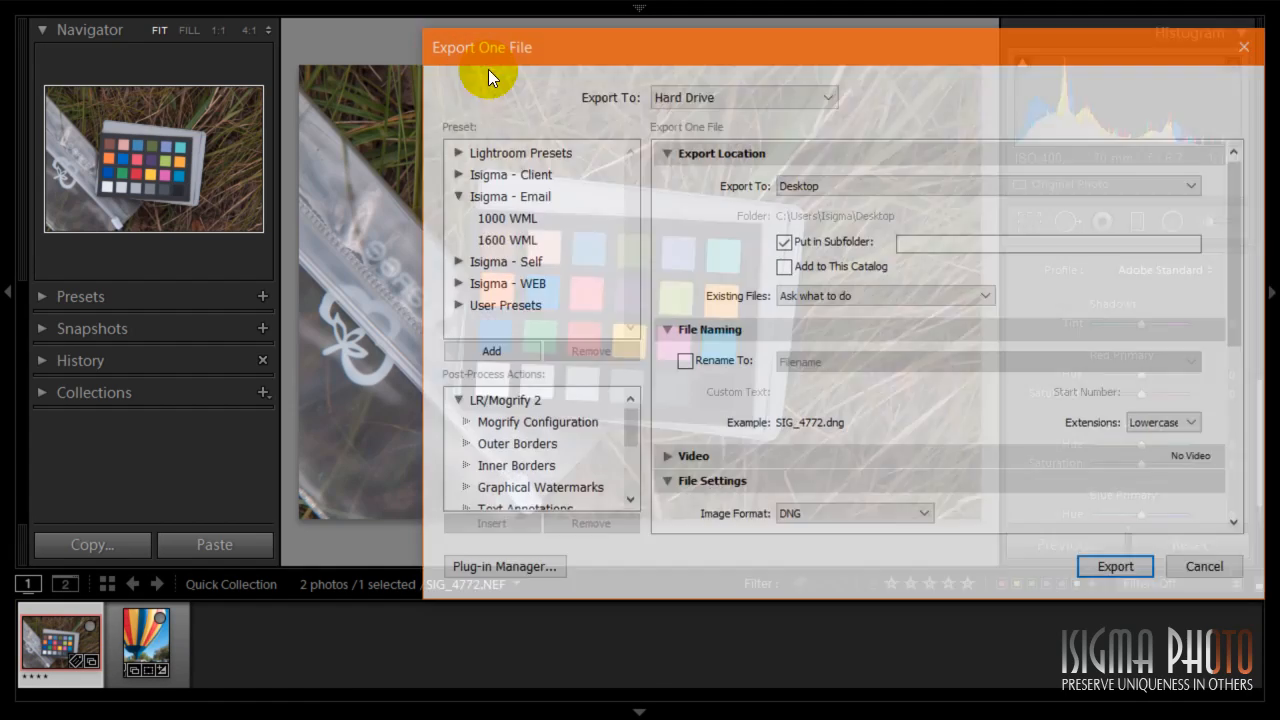
{"action": "left_click", "coordinate": [491, 569]}
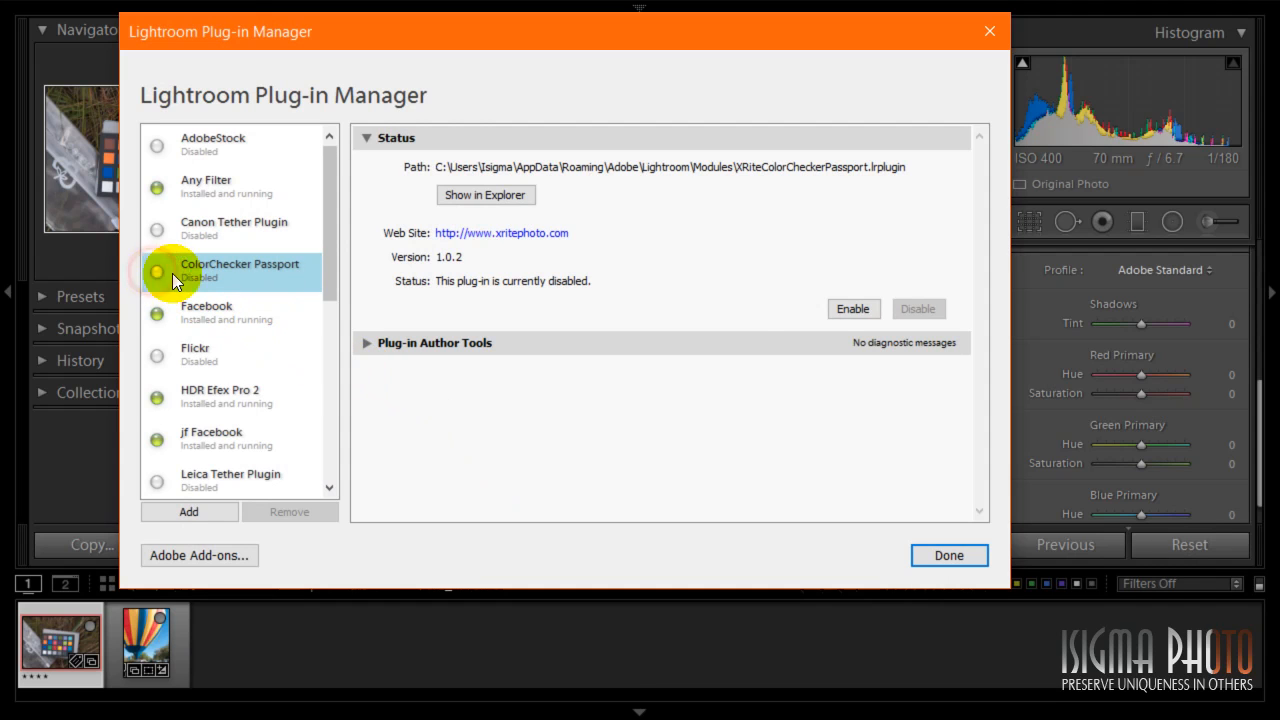
{"action": "left_click", "coordinate": [851, 308]}
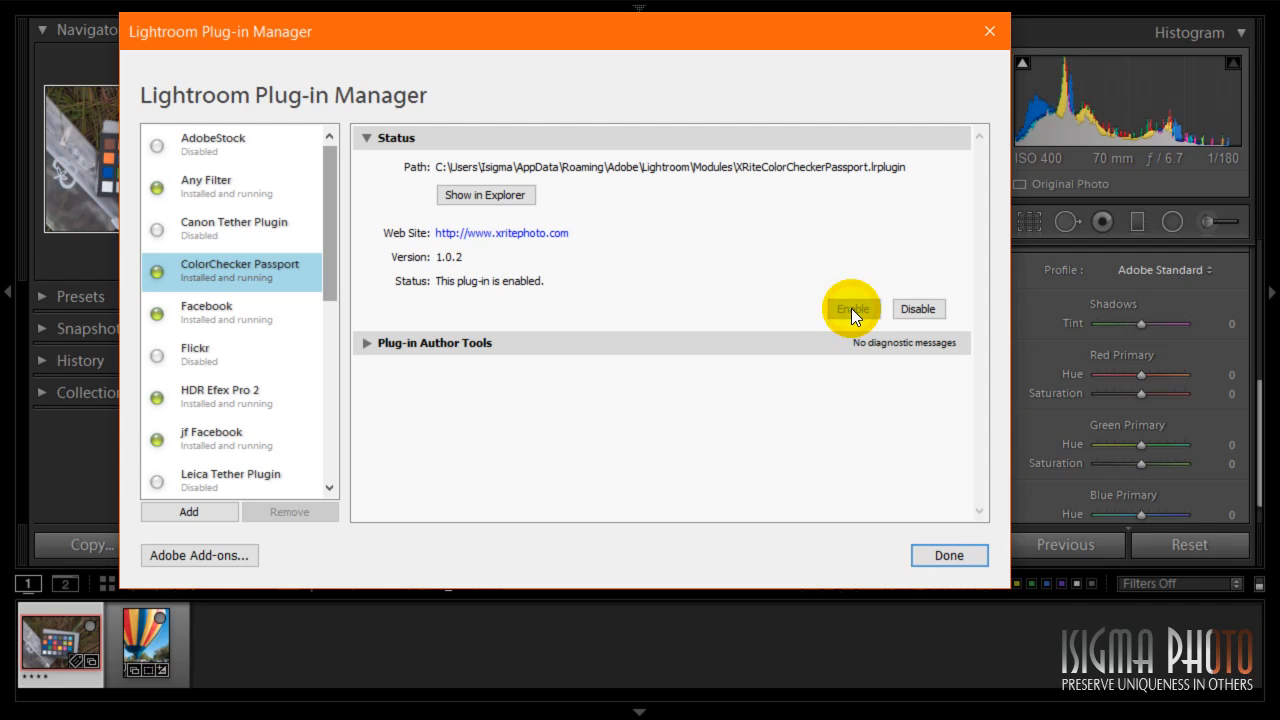
{"action": "left_click", "coordinate": [950, 555]}
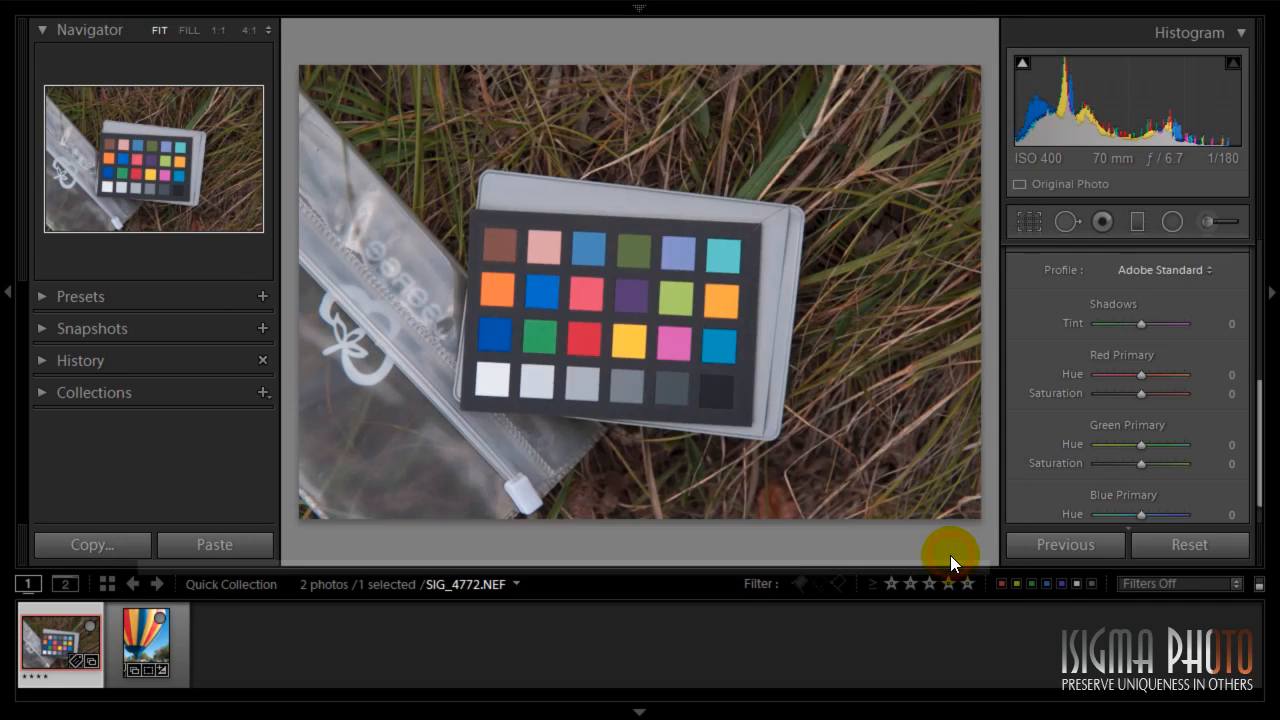
{"action": "left_click", "coordinate": [1210, 569]}
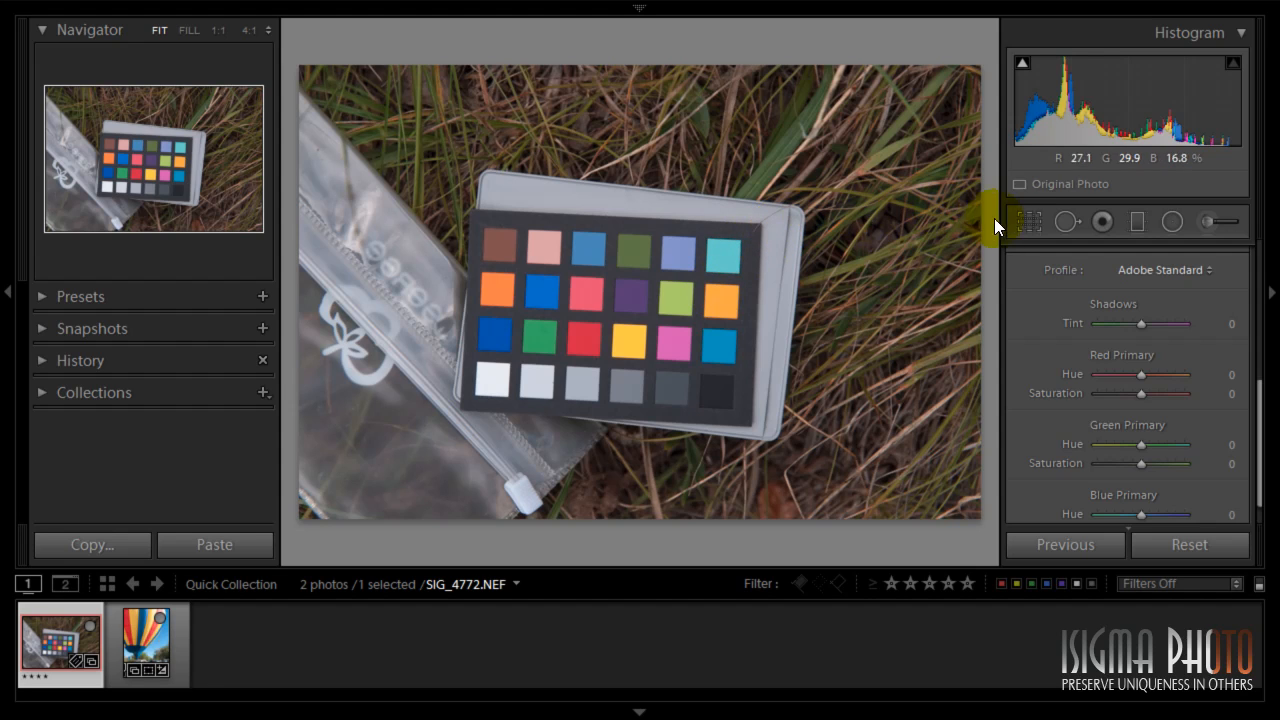
- Crop and straighten the chart photo tightly around the ColorChecker color patches, angle about -2°
{"action": "left_click_drag", "start_coordinate": [1259, 434], "coordinate": [1246, 323]}
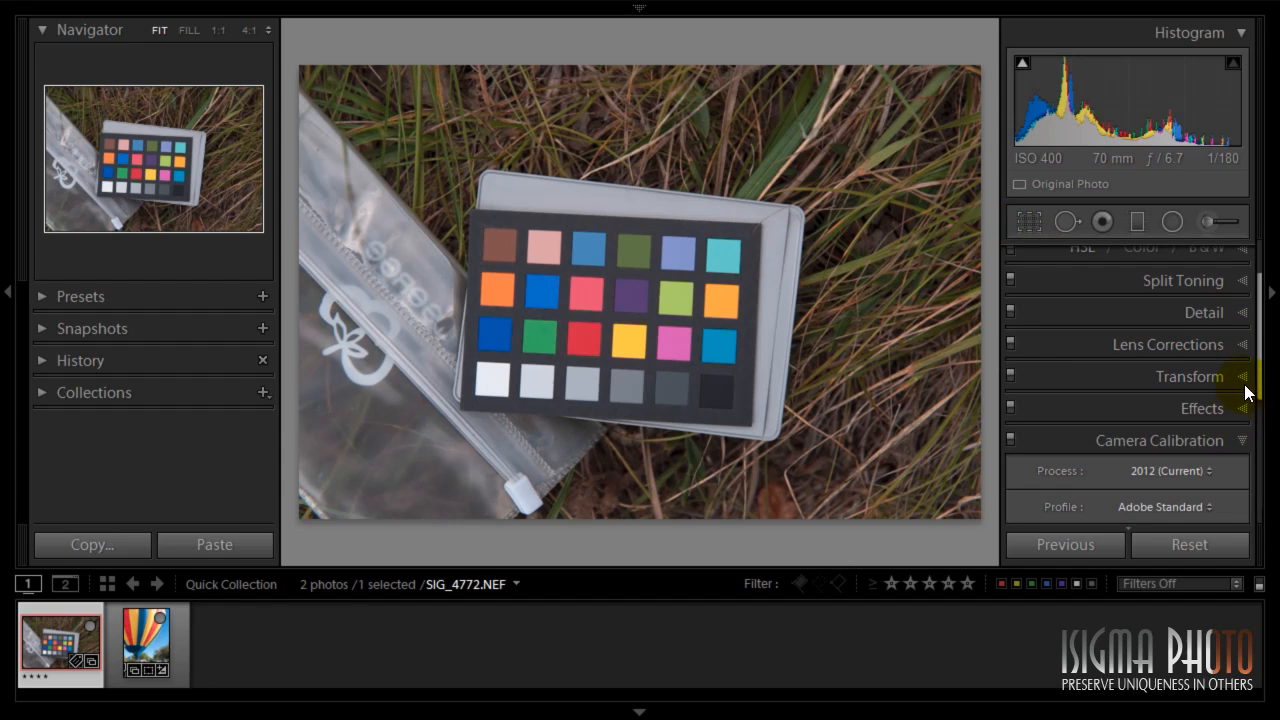
{"action": "scroll", "coordinate": [1220, 380], "scroll_direction": "up", "scroll_amount": 3}
{"action": "left_click", "coordinate": [1029, 221]}
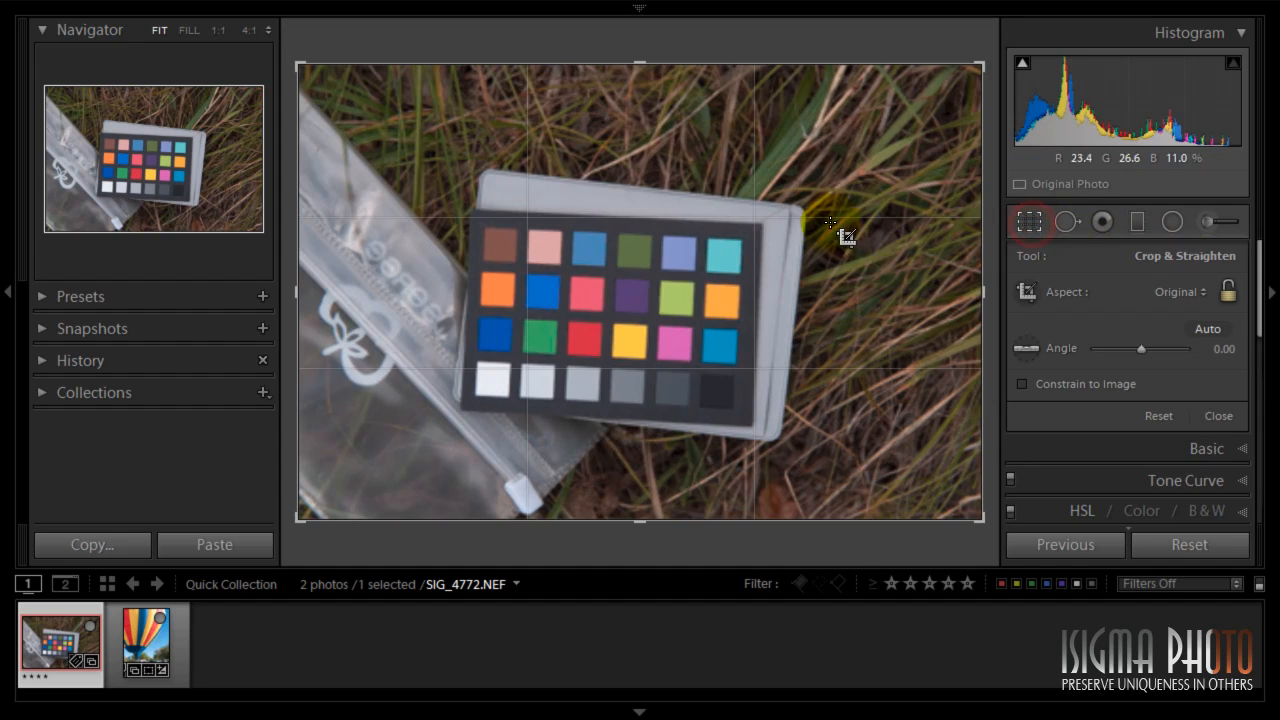
{"action": "left_click_drag", "start_coordinate": [978, 63], "coordinate": [866, 137]}
{"action": "left_click_drag", "start_coordinate": [422, 444], "coordinate": [489, 394]}
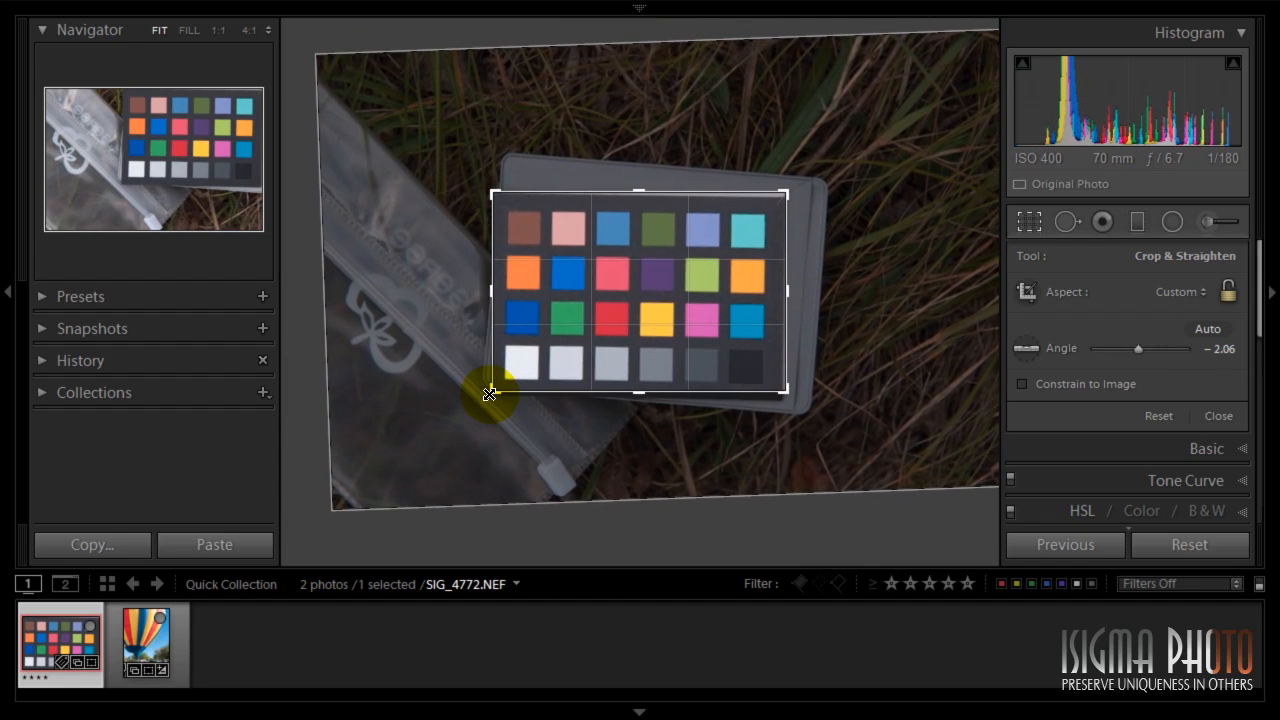
{"action": "double_click", "coordinate": [757, 294]}
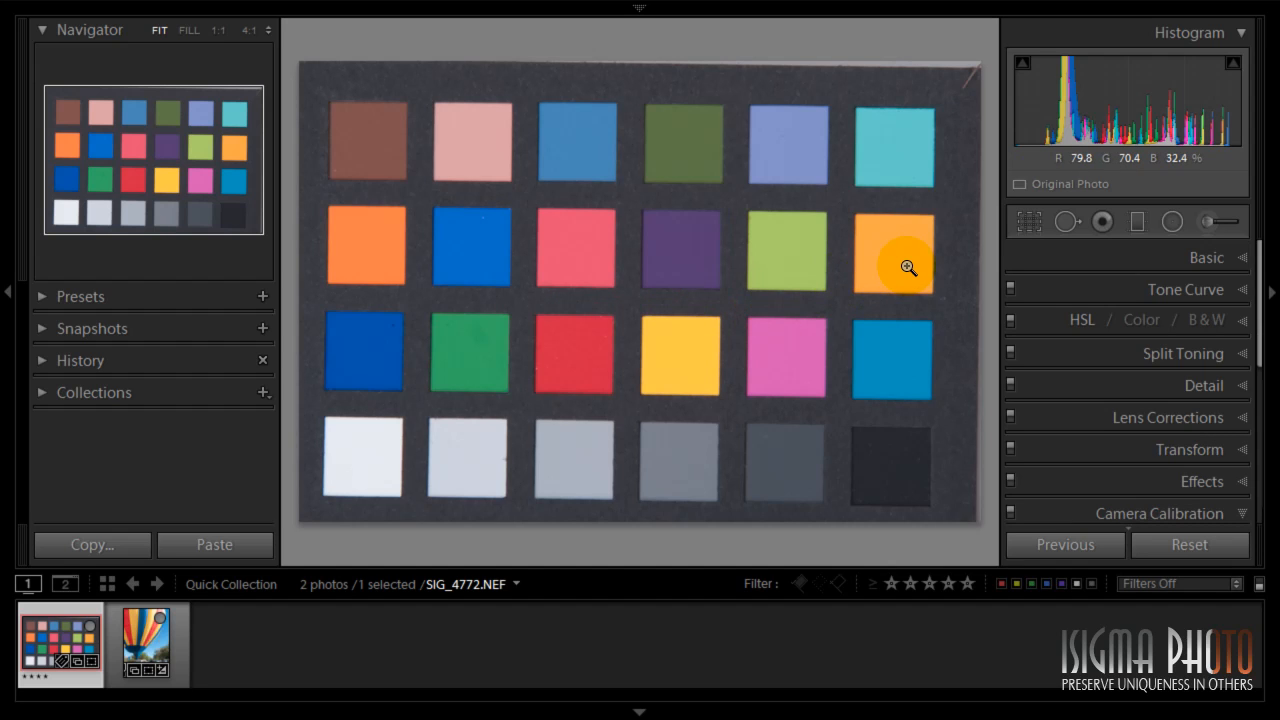
- Open Export for the chart photo and choose the ColorChecker Passport preset under X-Rite Presets
{"action": "right_click", "coordinate": [83, 626]}
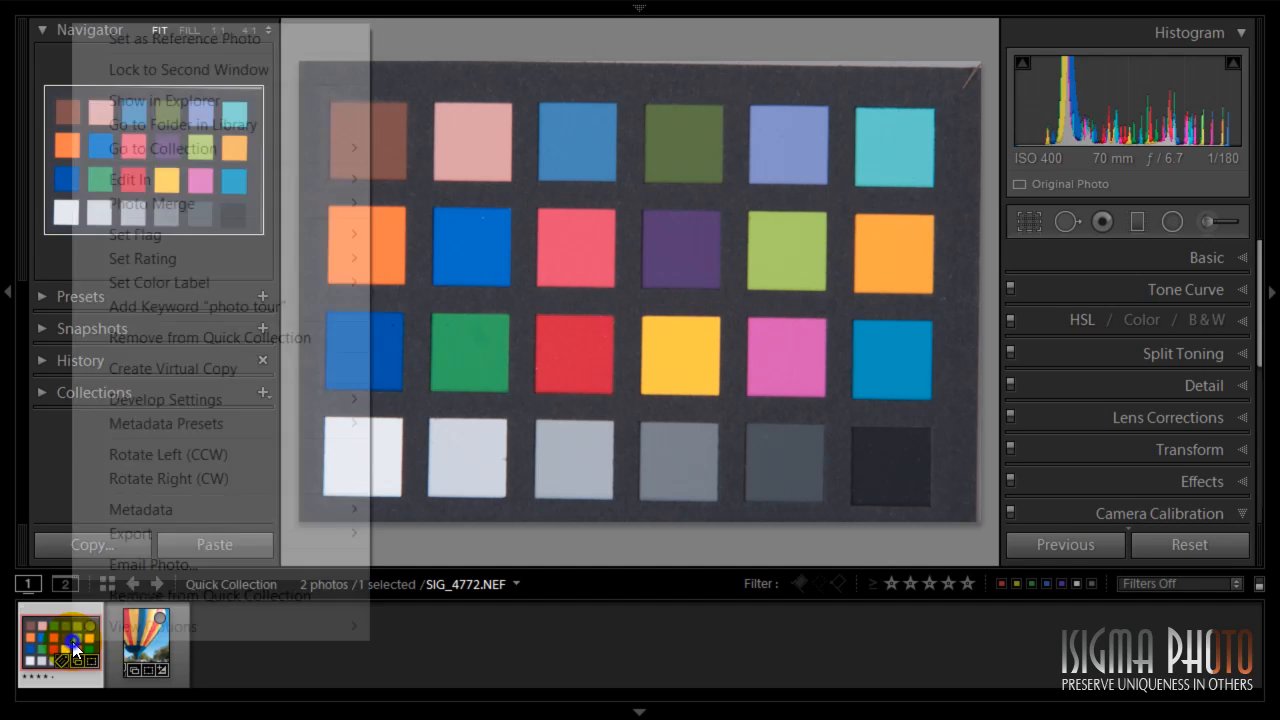
{"action": "mouse_move", "coordinate": [172, 540]}
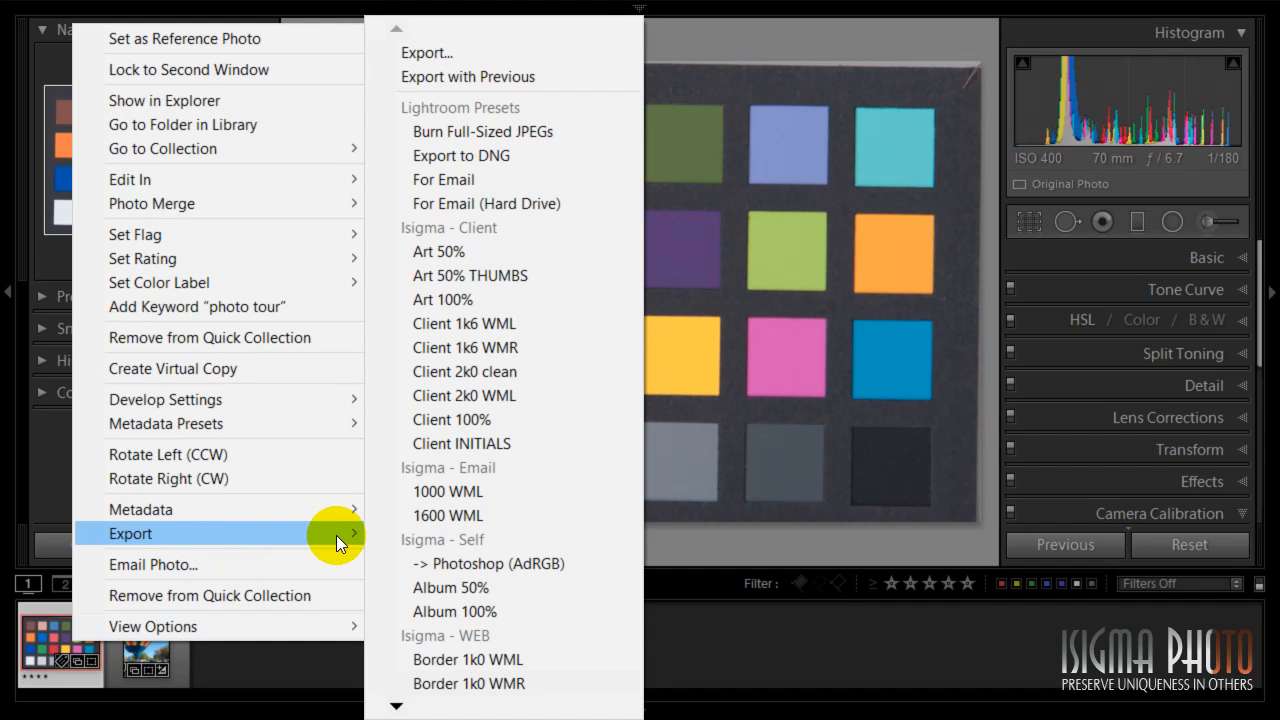
{"action": "left_click", "coordinate": [489, 58]}
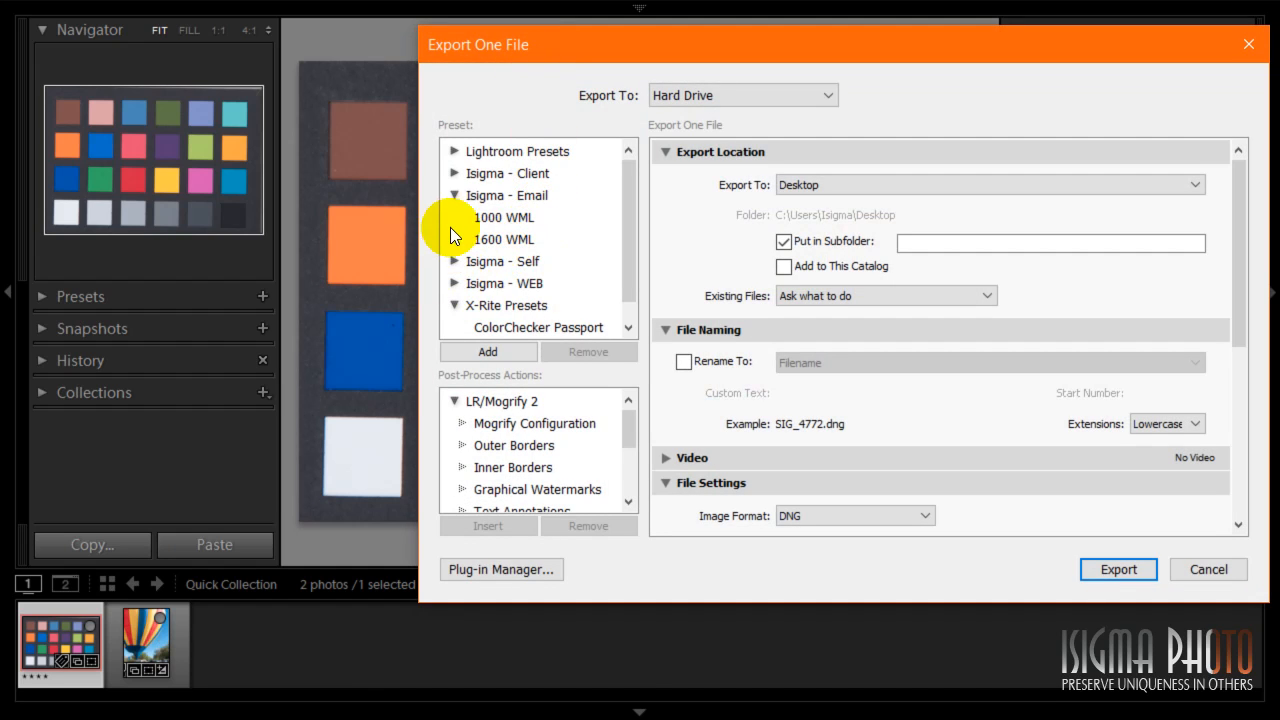
{"action": "left_click", "coordinate": [455, 195]}
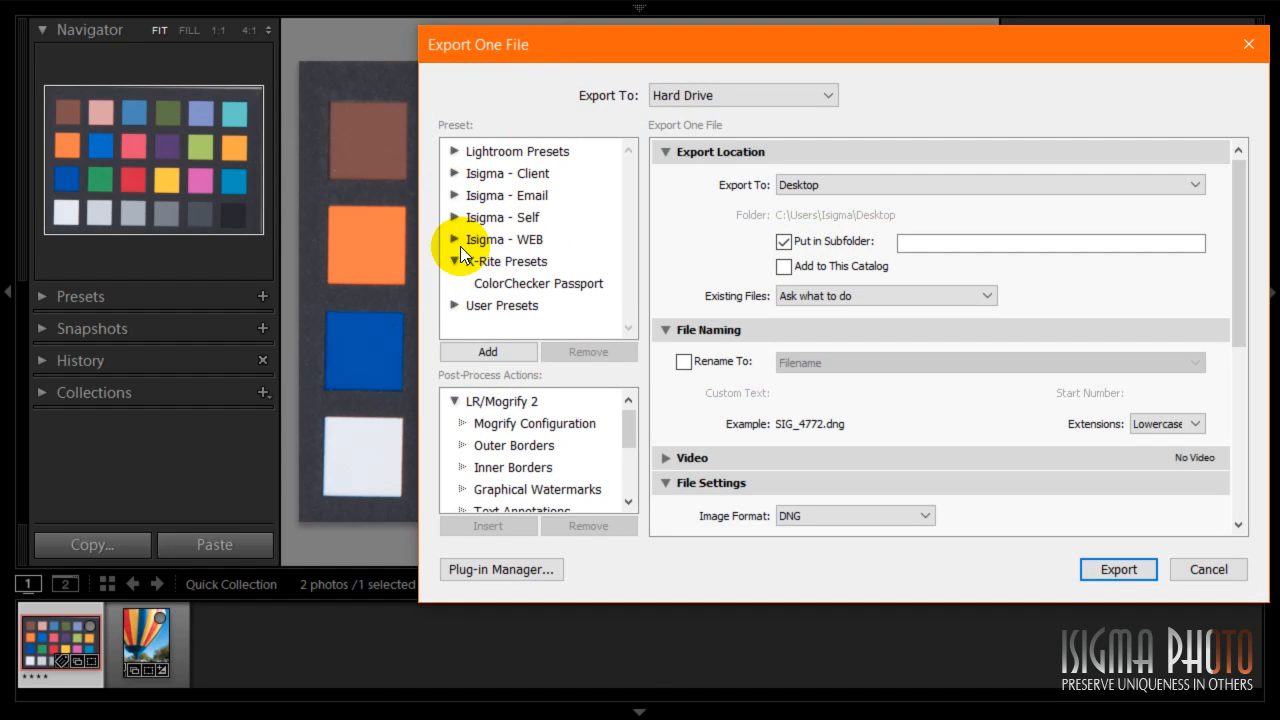
{"action": "left_click", "coordinate": [514, 283]}
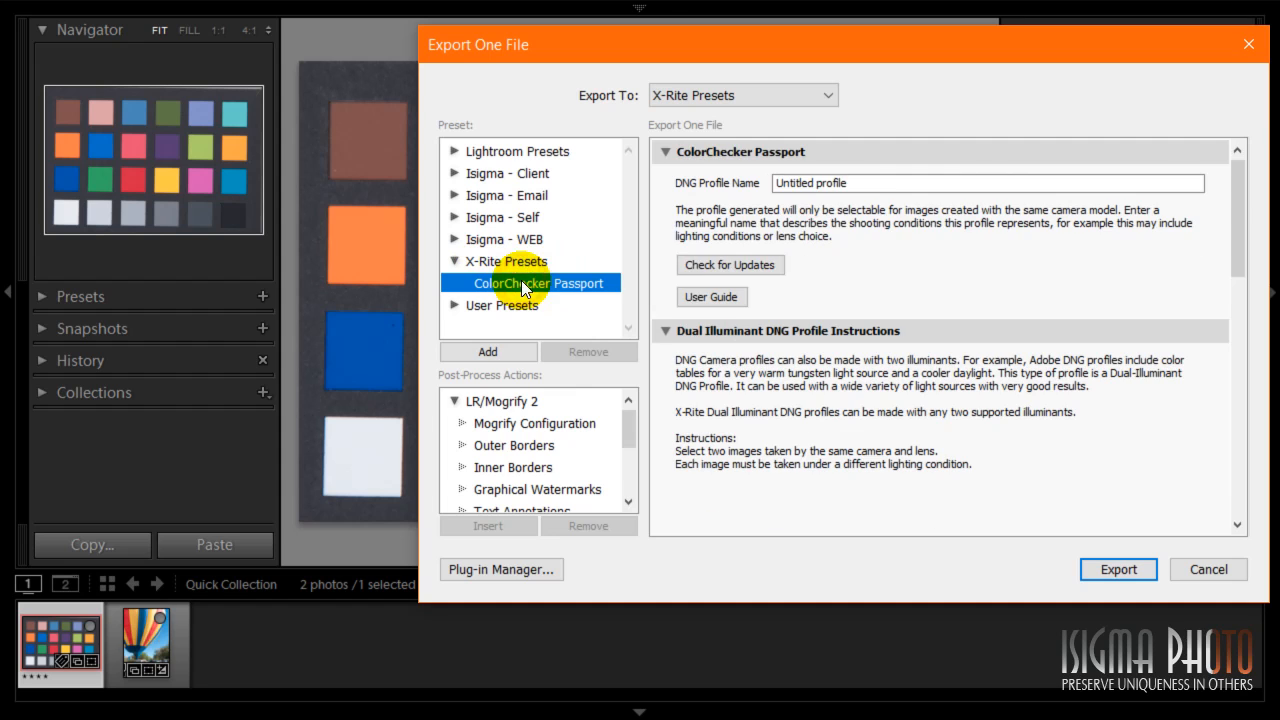
- Name the DNG profile Nikon D750-2016 and export it
{"action": "triple_click", "coordinate": [868, 186]}
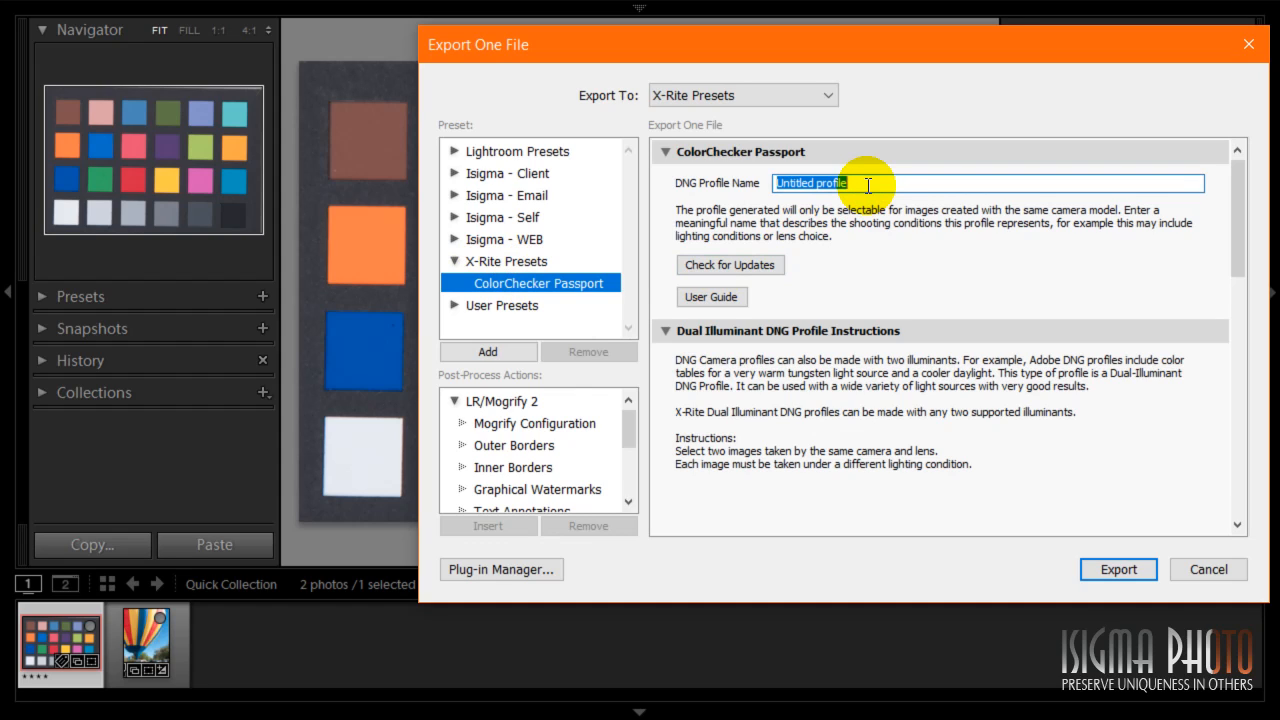
{"action": "type", "text": "Ni"}
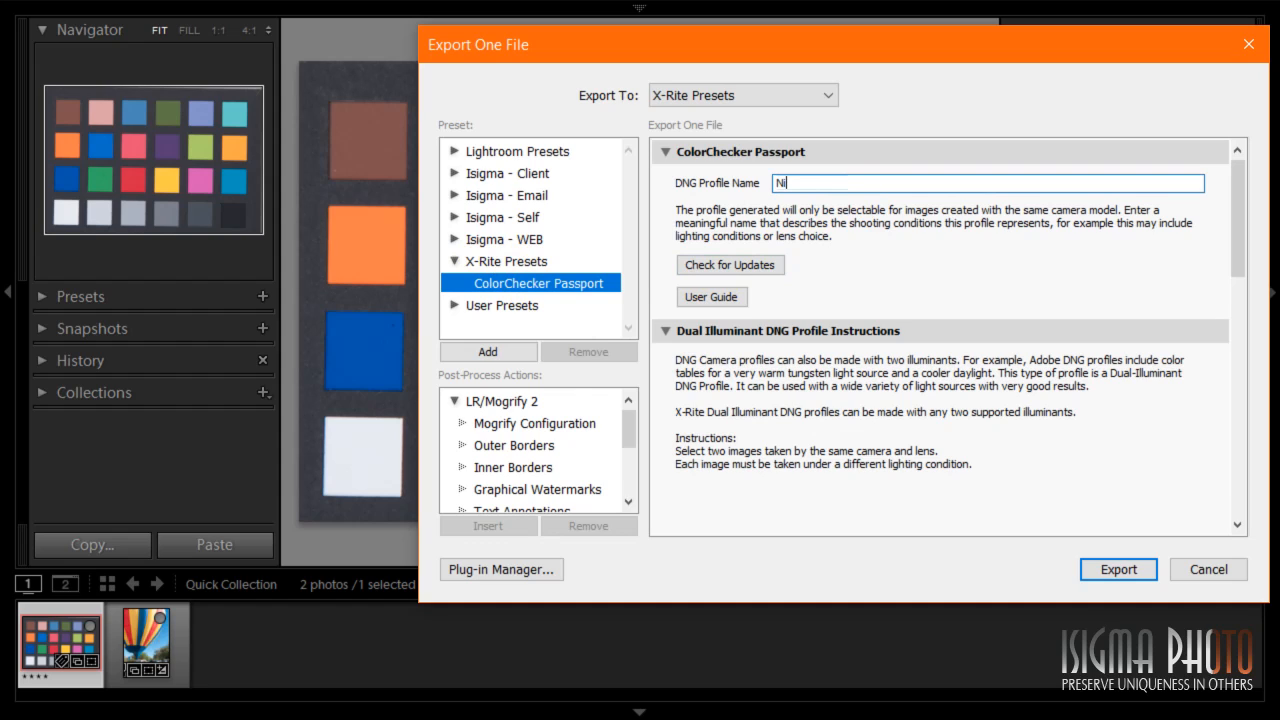
{"action": "type", "text": "kon D750 2016"}
{"action": "left_click", "coordinate": [835, 182]}
{"action": "key", "text": "BackSpace"}
{"action": "type", "text": "-"}
{"action": "left_click", "coordinate": [1131, 566]}
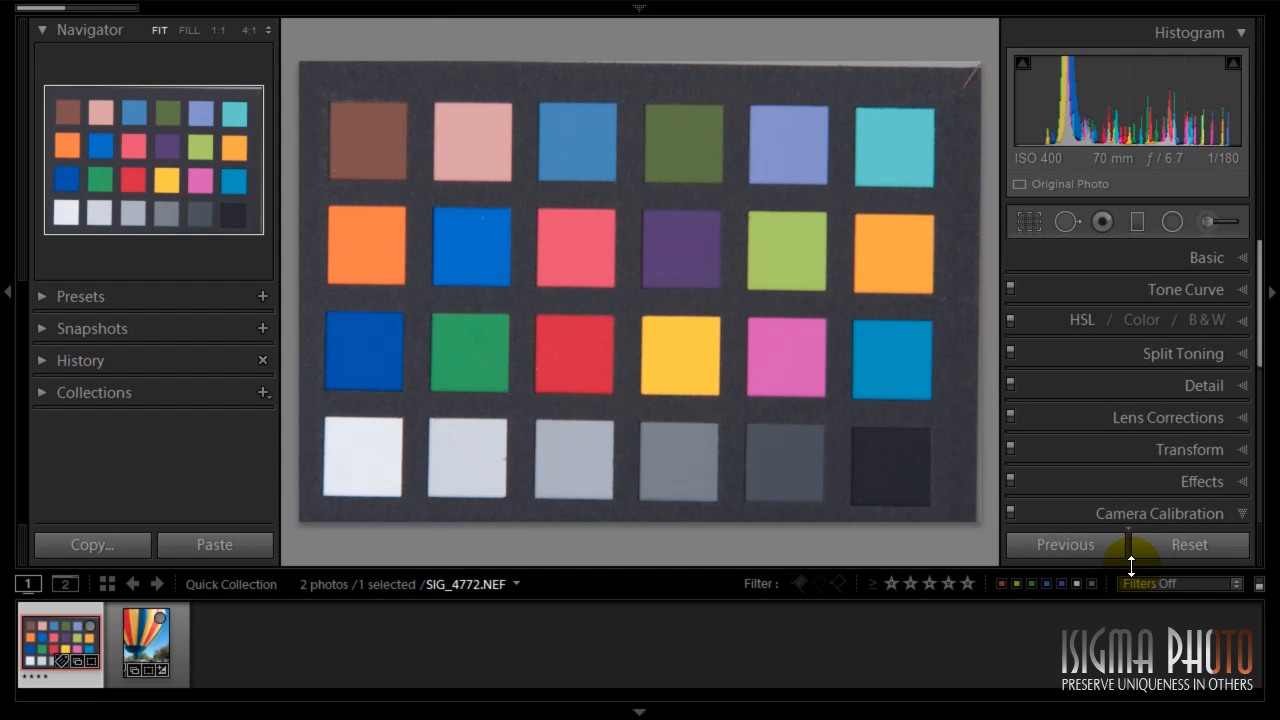
- Dismiss the ColorChecker Passport message about the generated profile
{"action": "mouse_move", "coordinate": [63, 10]}
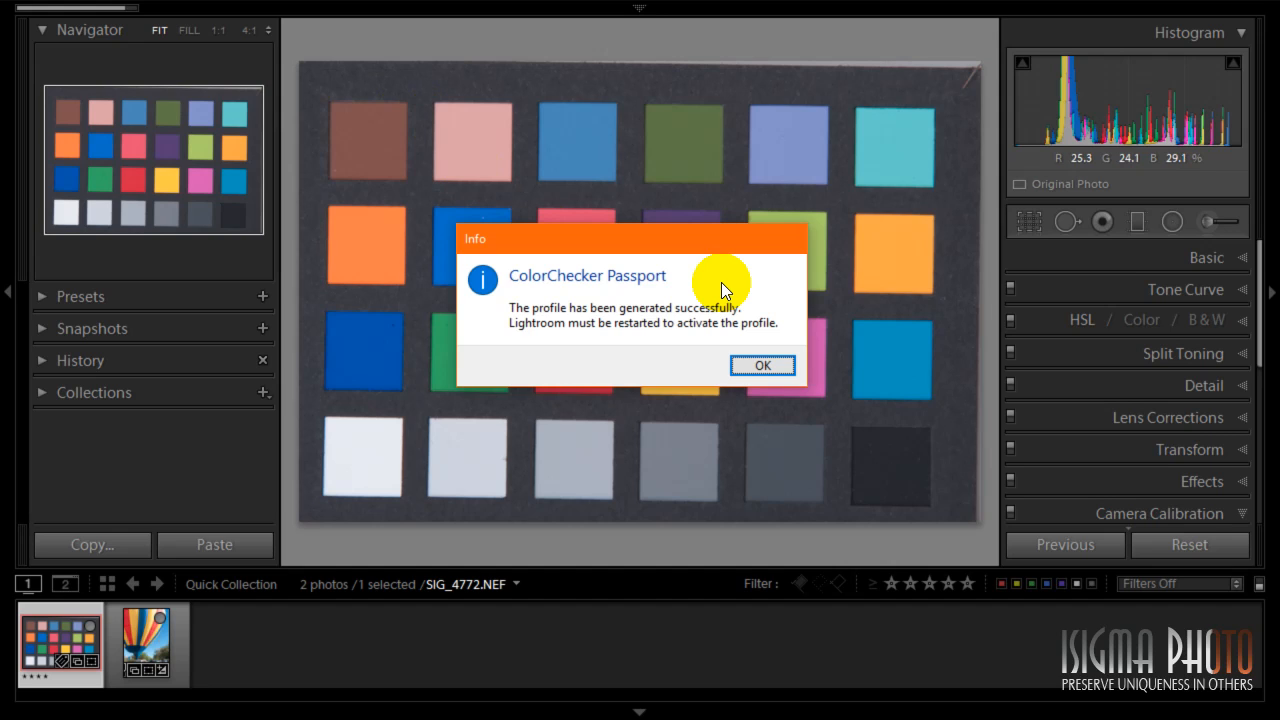
{"action": "left_click", "coordinate": [777, 364]}
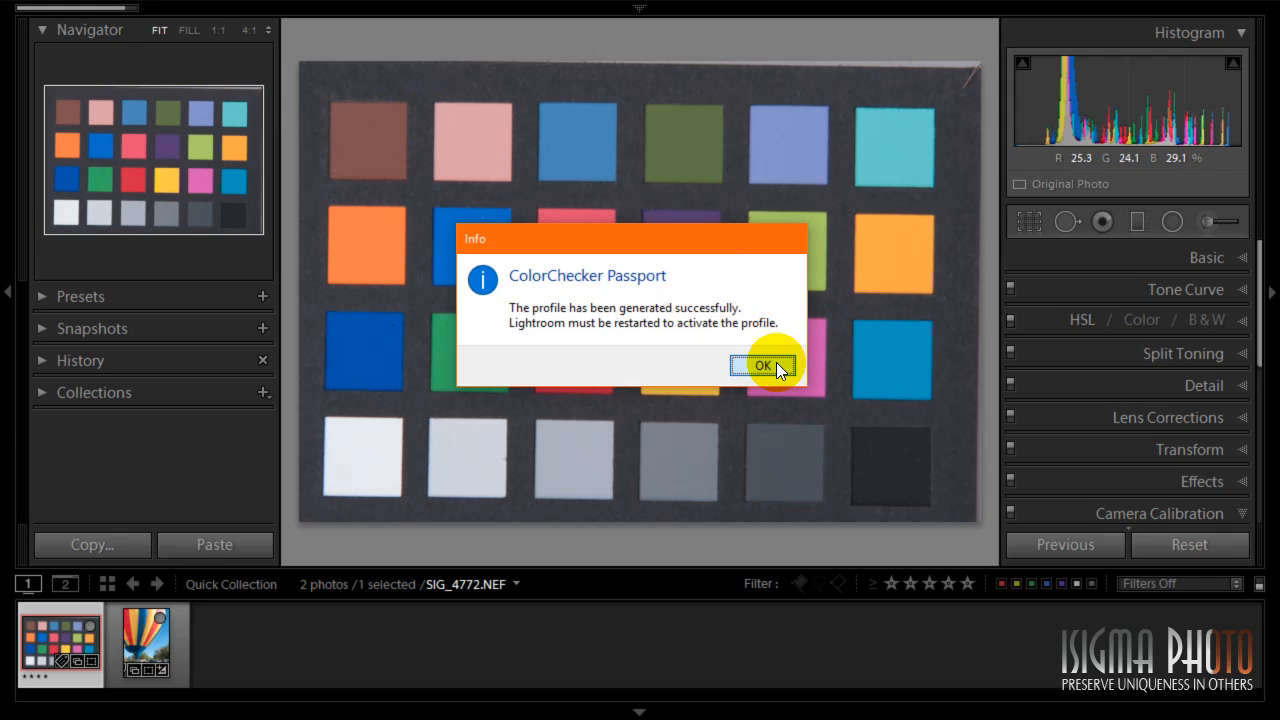
{"action": "left_click", "coordinate": [776, 364]}
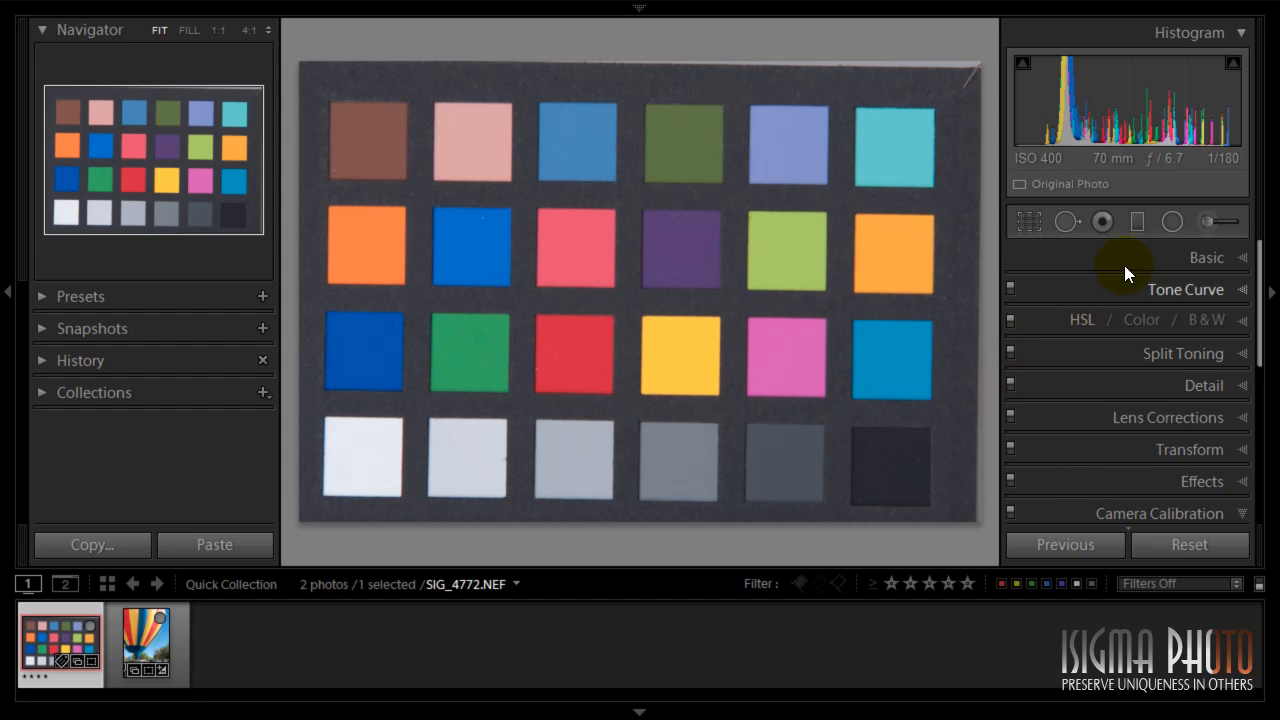
- Set the chart photo's white balance with the eyedropper on a light gray patch, and set exposure -0.11 and contrast +32
{"action": "left_click", "coordinate": [1195, 257]}
{"action": "left_click", "coordinate": [1038, 314]}
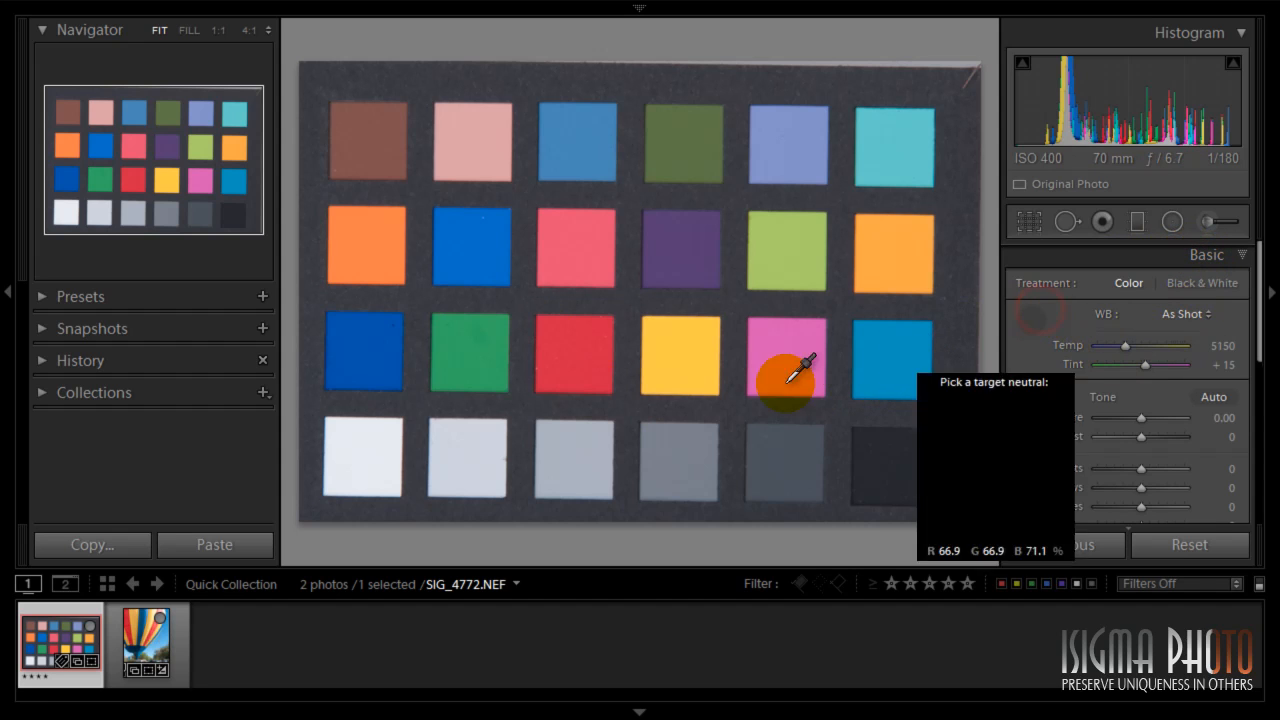
{"action": "left_click", "coordinate": [573, 445]}
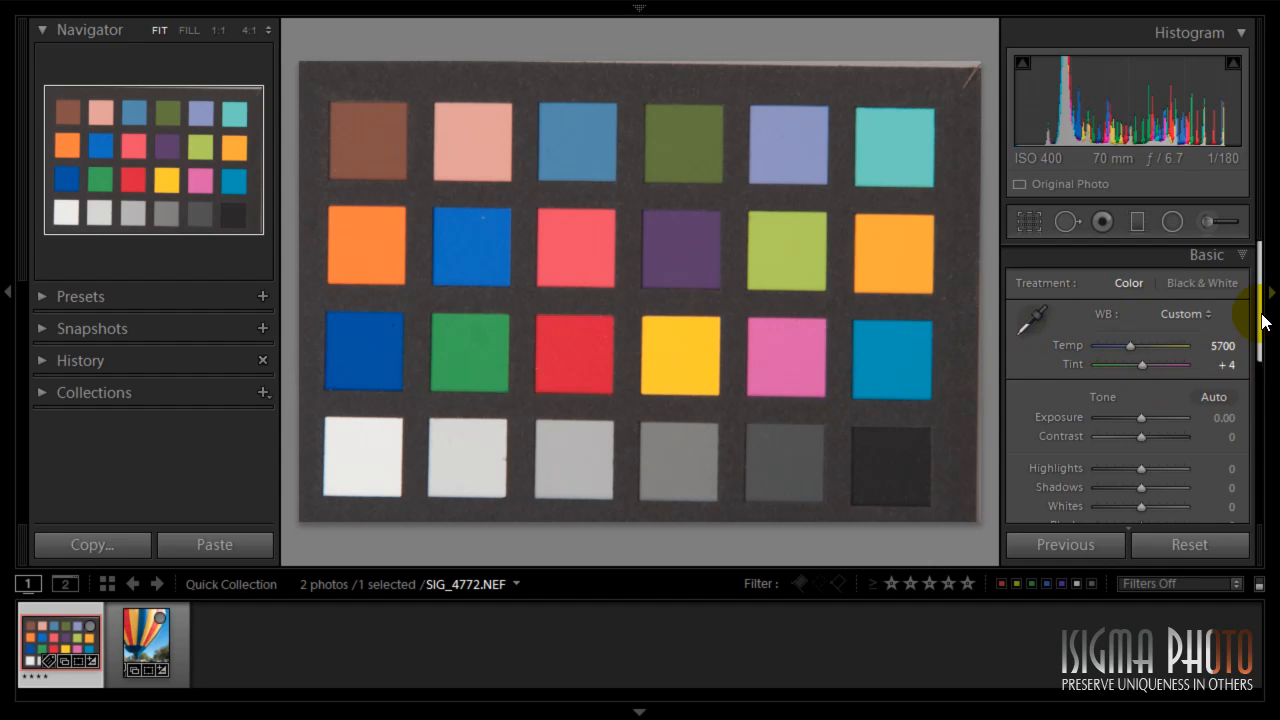
{"action": "left_click_drag", "start_coordinate": [1140, 417], "coordinate": [1157, 437]}
- Apply the Nikon D750-2016 profile to the chart photo in Camera Calibration
{"action": "scroll", "coordinate": [1257, 420], "scroll_direction": "down", "scroll_amount": 4}
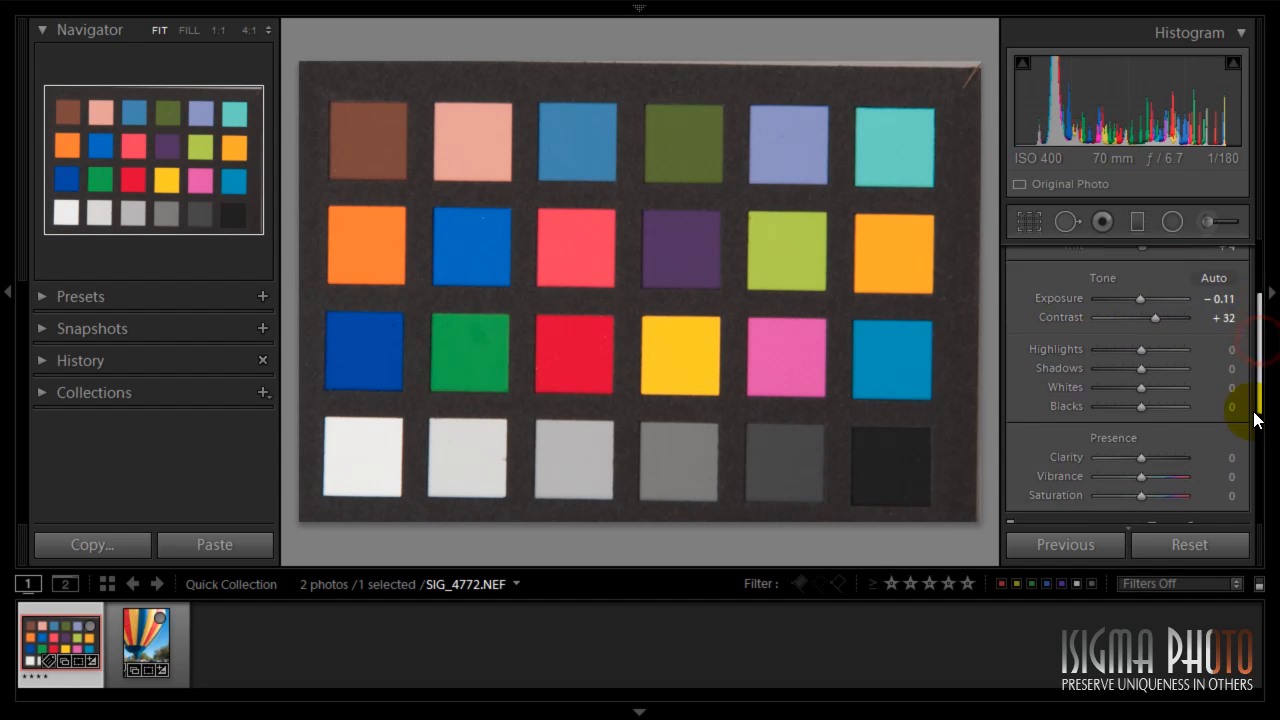
{"action": "scroll", "coordinate": [1257, 447], "scroll_direction": "down", "scroll_amount": 2}
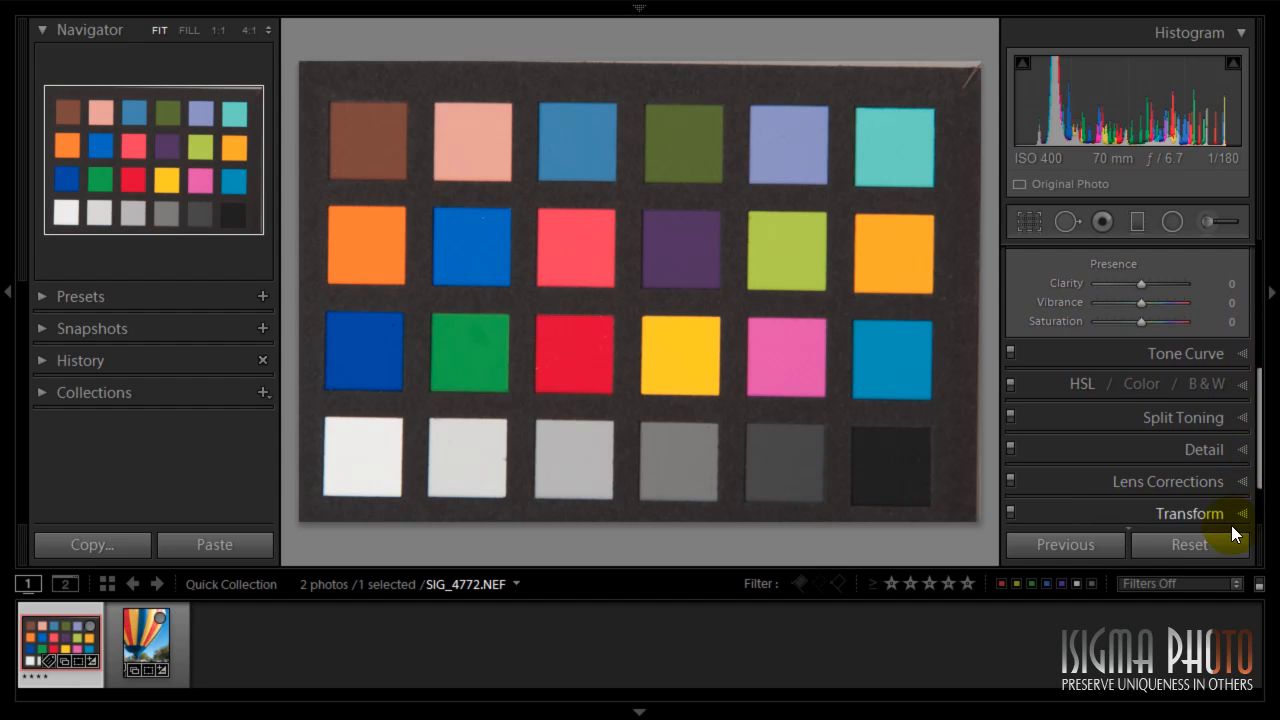
{"action": "scroll", "coordinate": [1231, 505], "scroll_direction": "down", "scroll_amount": 2}
{"action": "left_click", "coordinate": [1228, 493]}
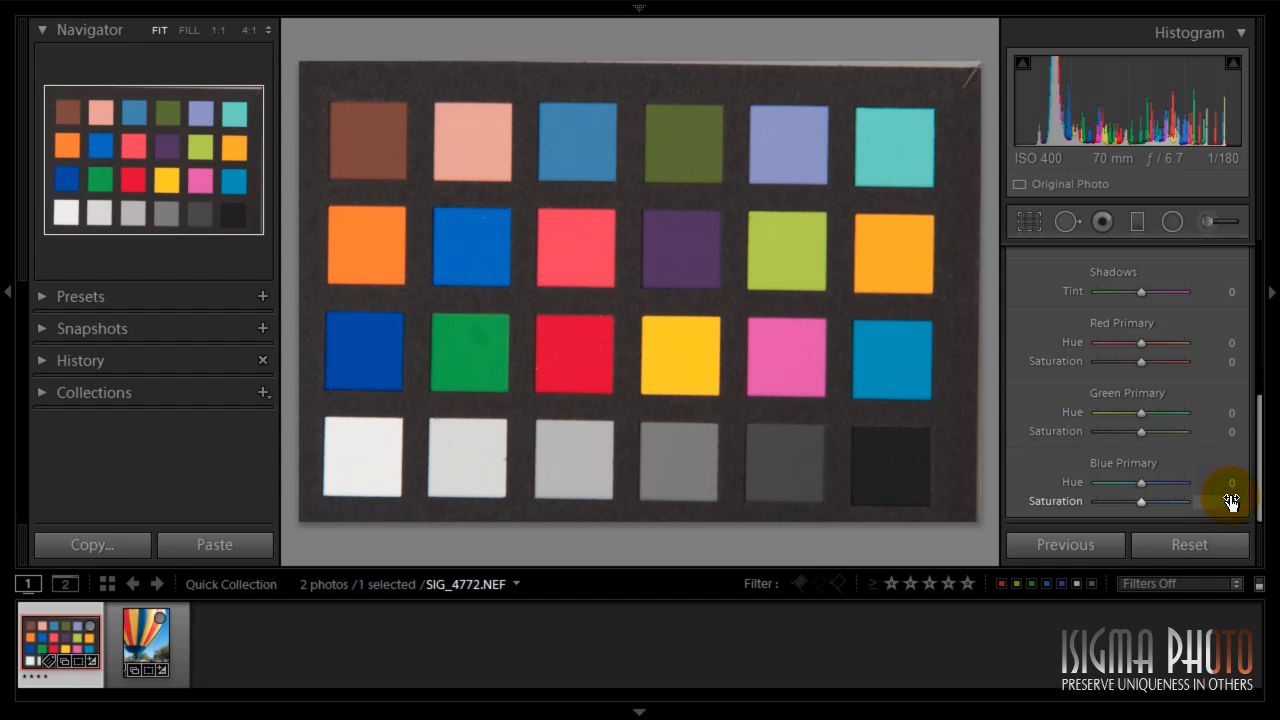
{"action": "scroll", "coordinate": [1223, 328], "scroll_direction": "up", "scroll_amount": 2}
{"action": "left_click", "coordinate": [1170, 395]}
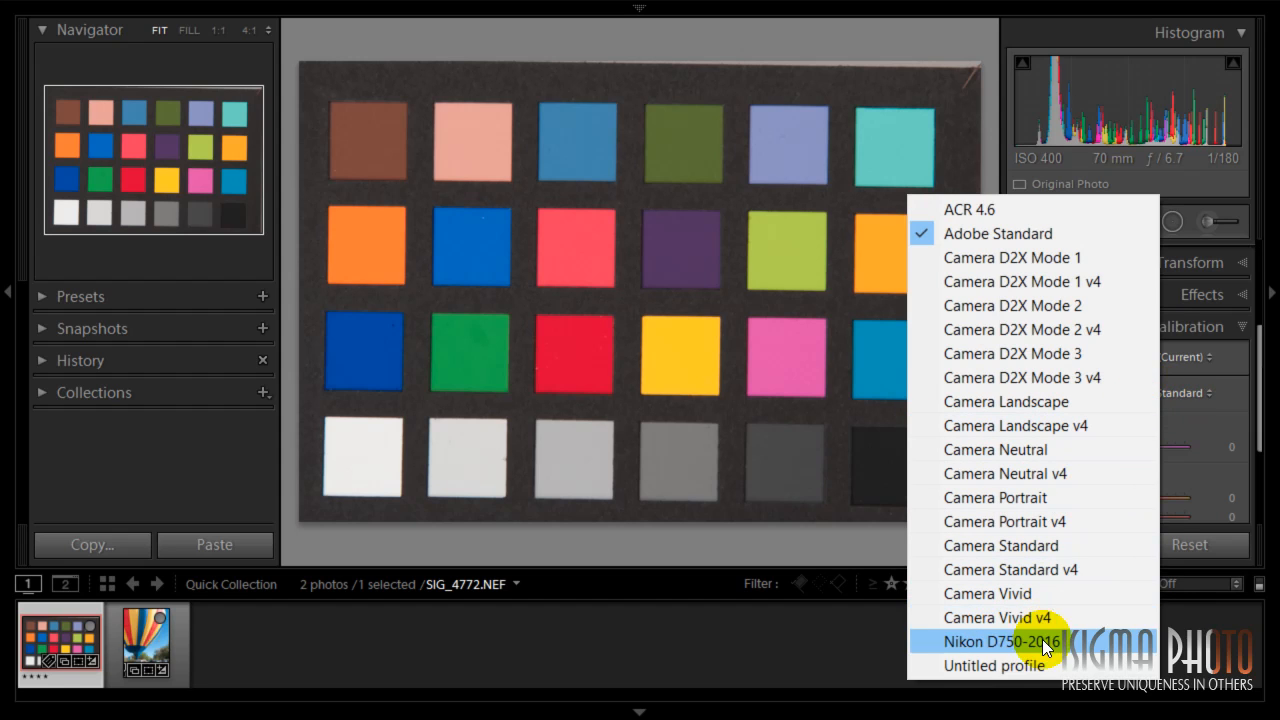
{"action": "left_click", "coordinate": [974, 638]}
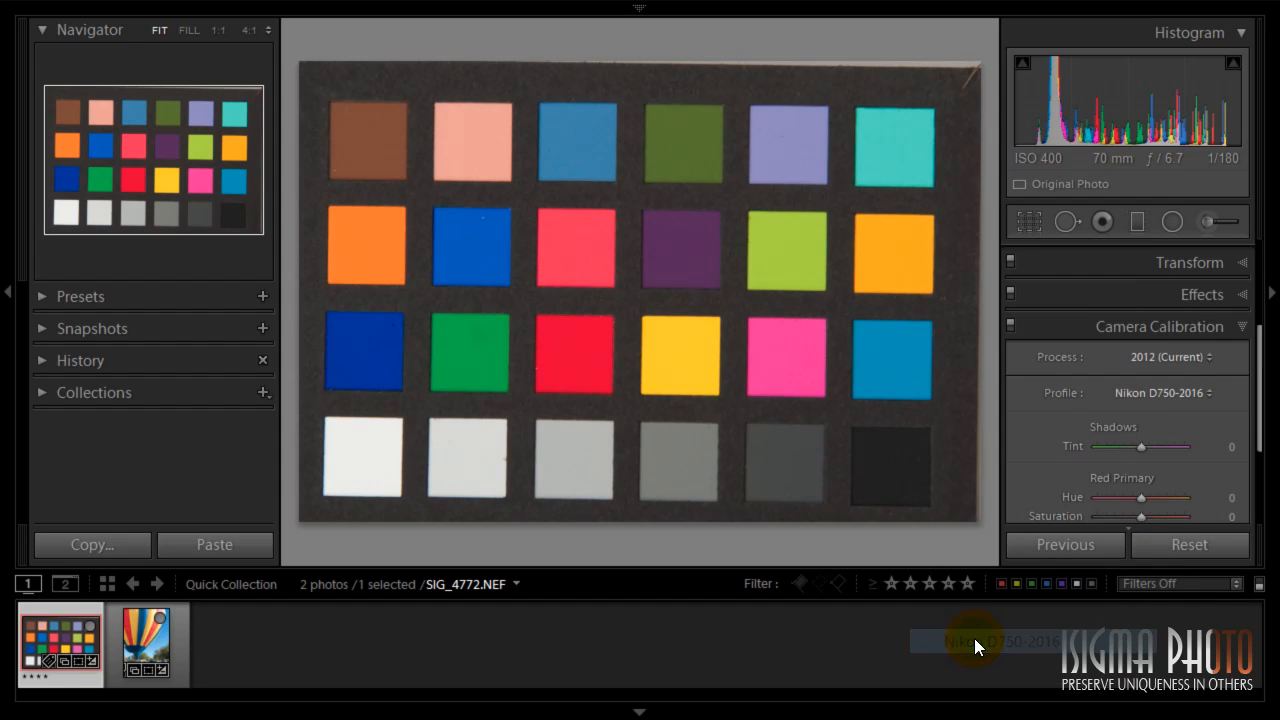
- Toggle the Camera Calibration adjustments off and on repeatedly to compare the chart with and without the new profile
{"action": "left_click", "coordinate": [1010, 326]}
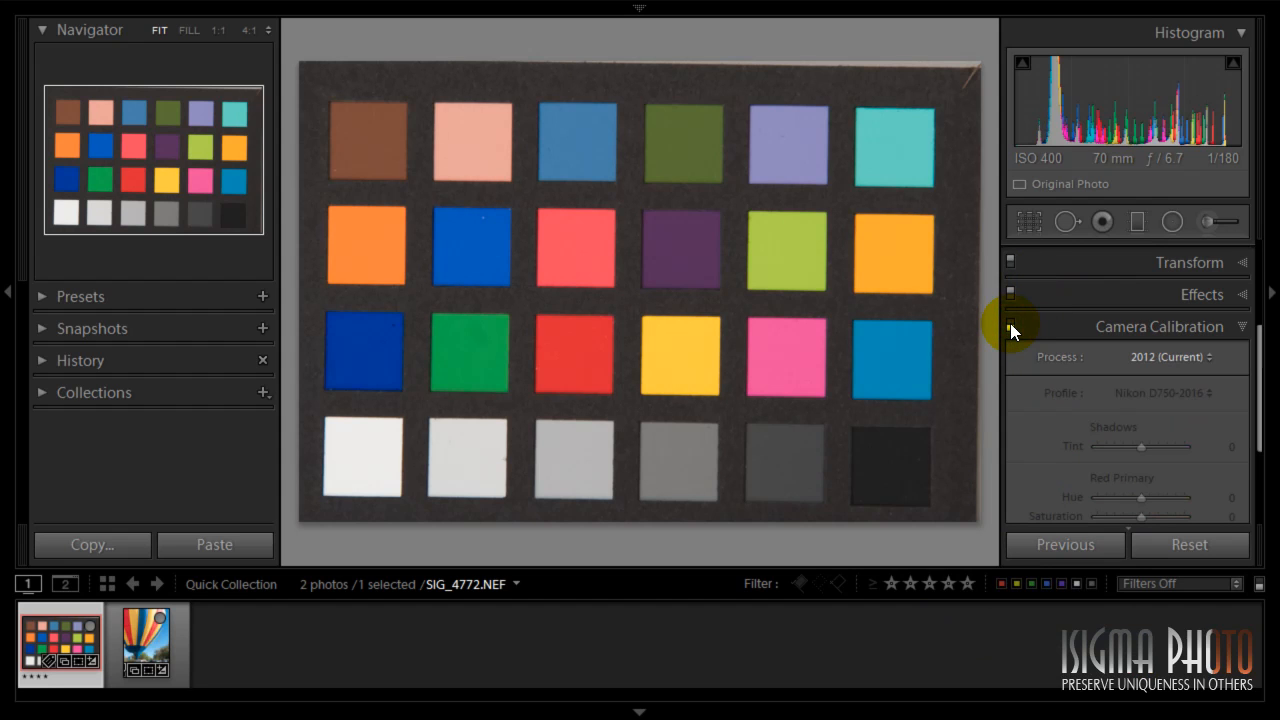
{"action": "left_click", "coordinate": [1010, 326]}
{"action": "left_click", "coordinate": [1010, 326]}
{"action": "left_click", "coordinate": [1010, 326]}
{"action": "left_click", "coordinate": [1010, 326]}
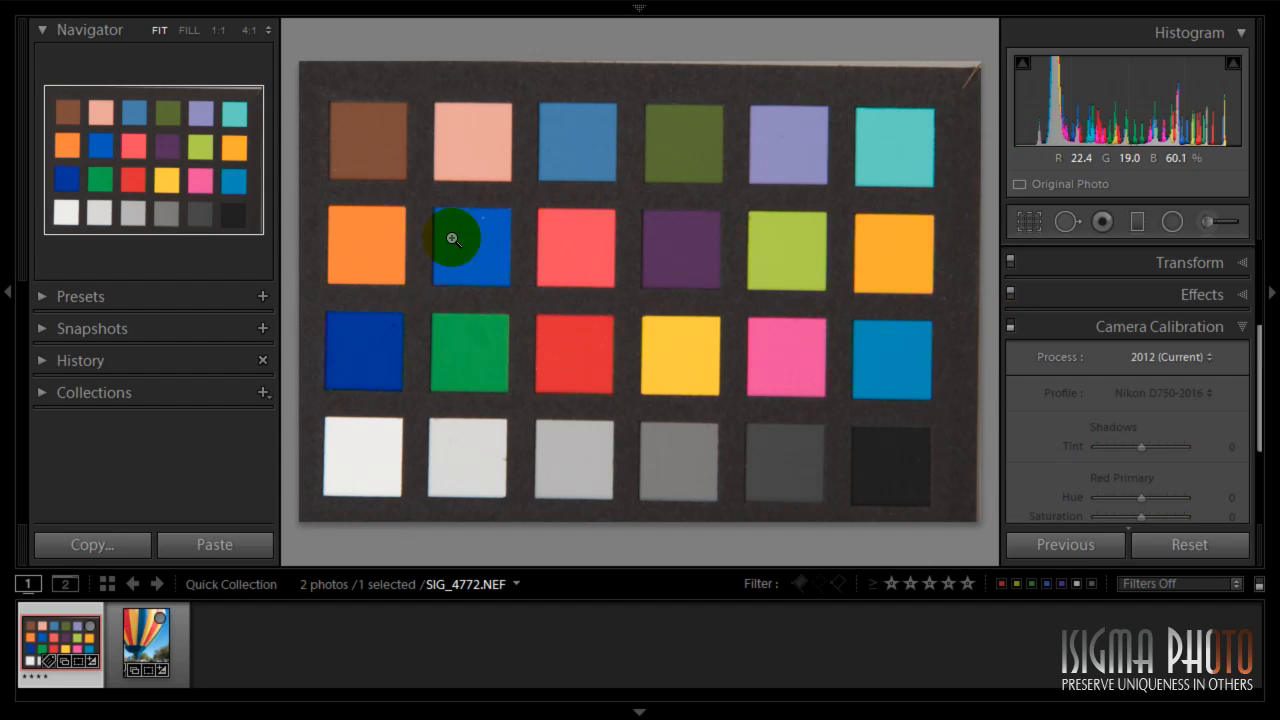
{"action": "left_click", "coordinate": [1009, 326]}
{"action": "left_click", "coordinate": [1009, 326]}
{"action": "left_click", "coordinate": [1009, 326]}
{"action": "left_click", "coordinate": [1009, 326]}
{"action": "left_click", "coordinate": [1009, 326]}
{"action": "left_click", "coordinate": [1009, 326]}
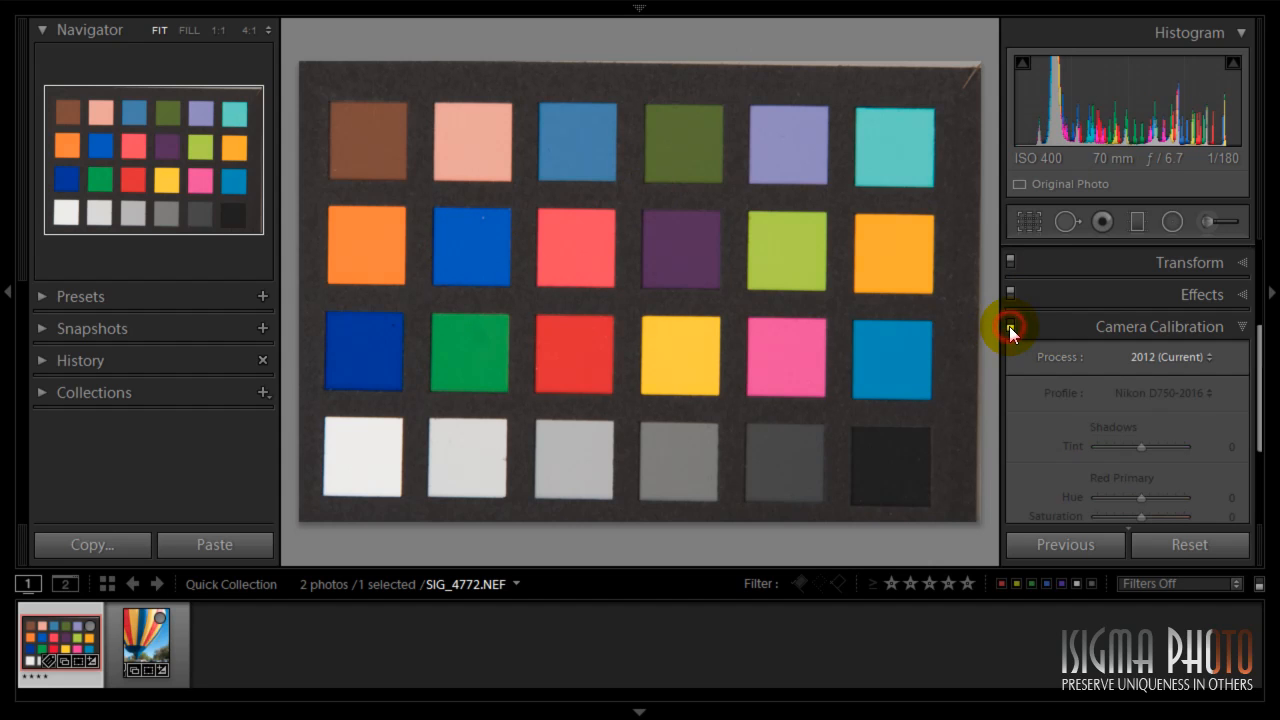
{"action": "left_click", "coordinate": [1009, 326]}
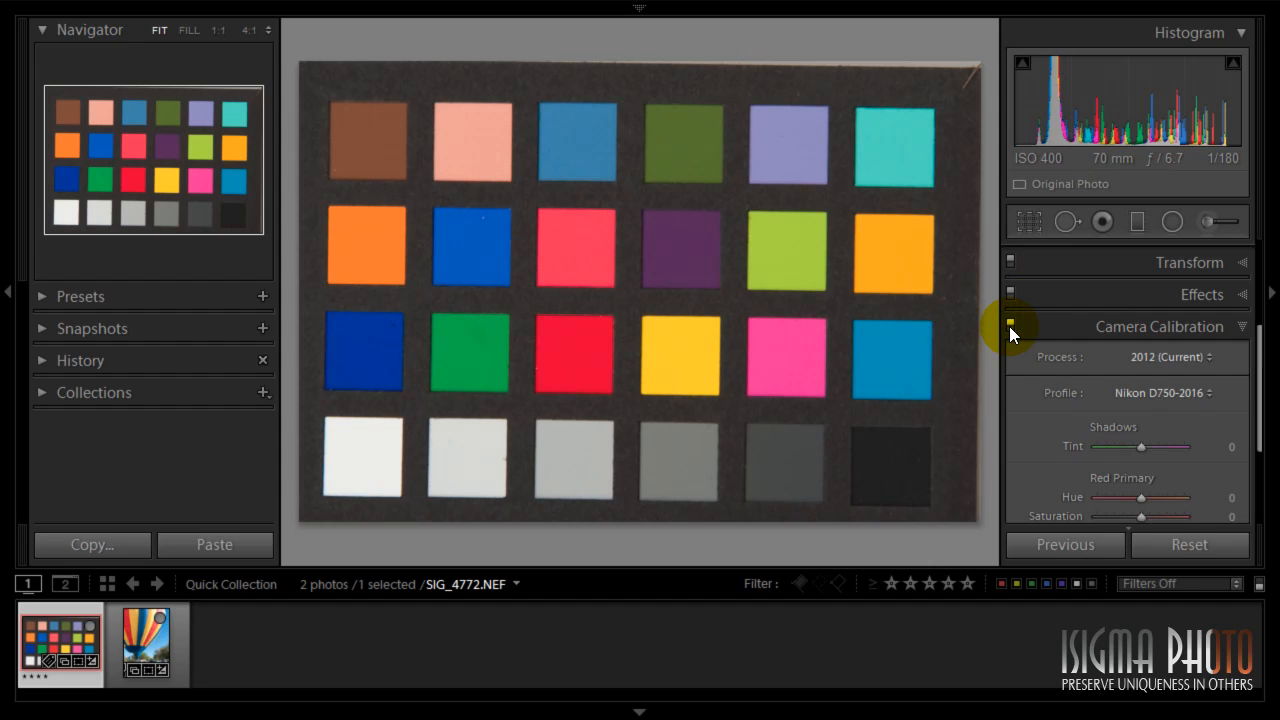
{"action": "left_click", "coordinate": [1009, 326]}
{"action": "left_click", "coordinate": [1009, 326]}
{"action": "left_click", "coordinate": [1009, 326]}
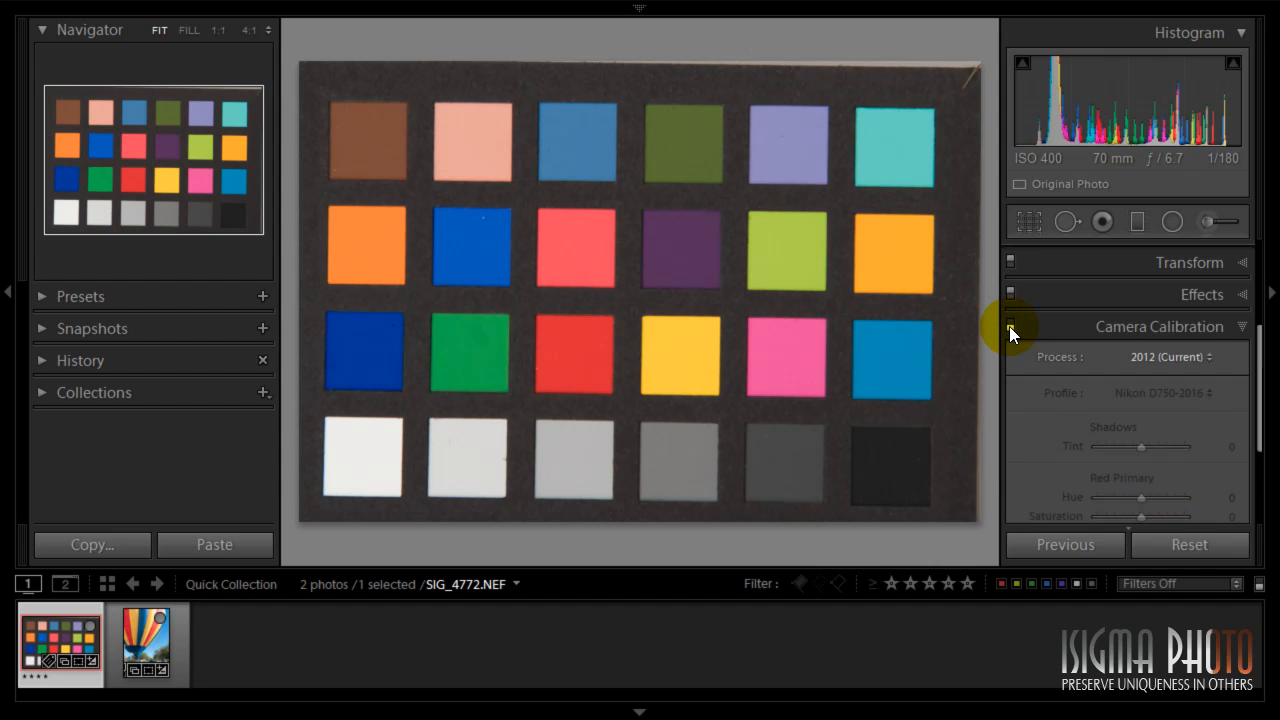
{"action": "left_click", "coordinate": [1009, 326]}
- Select the balloon photo and apply the Nikon D750-2016 camera calibration profile to it
{"action": "left_click", "coordinate": [176, 639]}
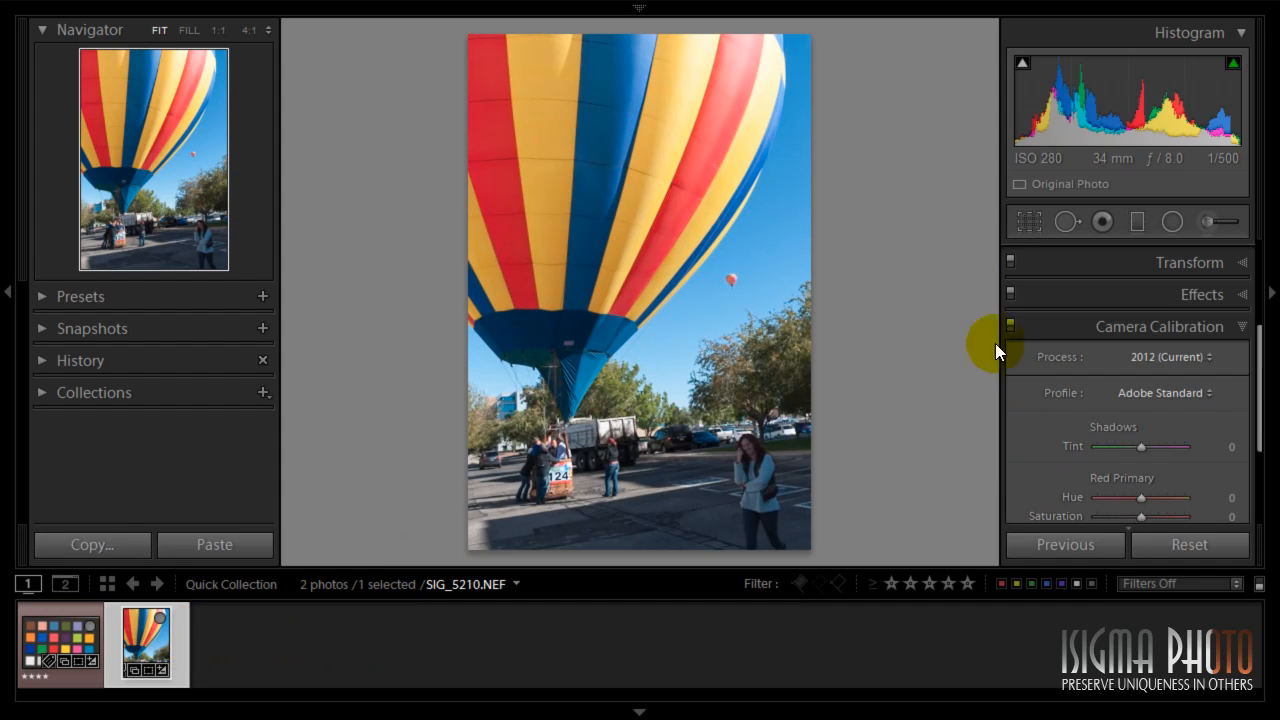
{"action": "left_click", "coordinate": [1141, 393]}
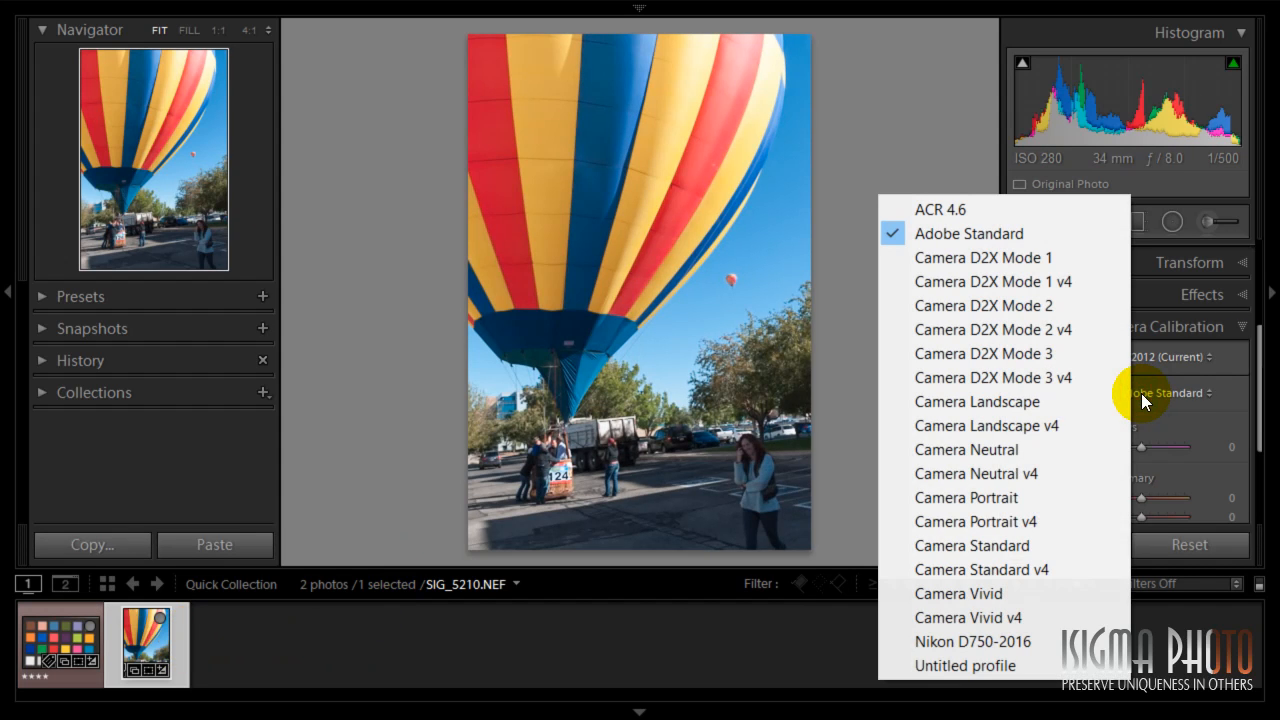
{"action": "left_click", "coordinate": [996, 638]}
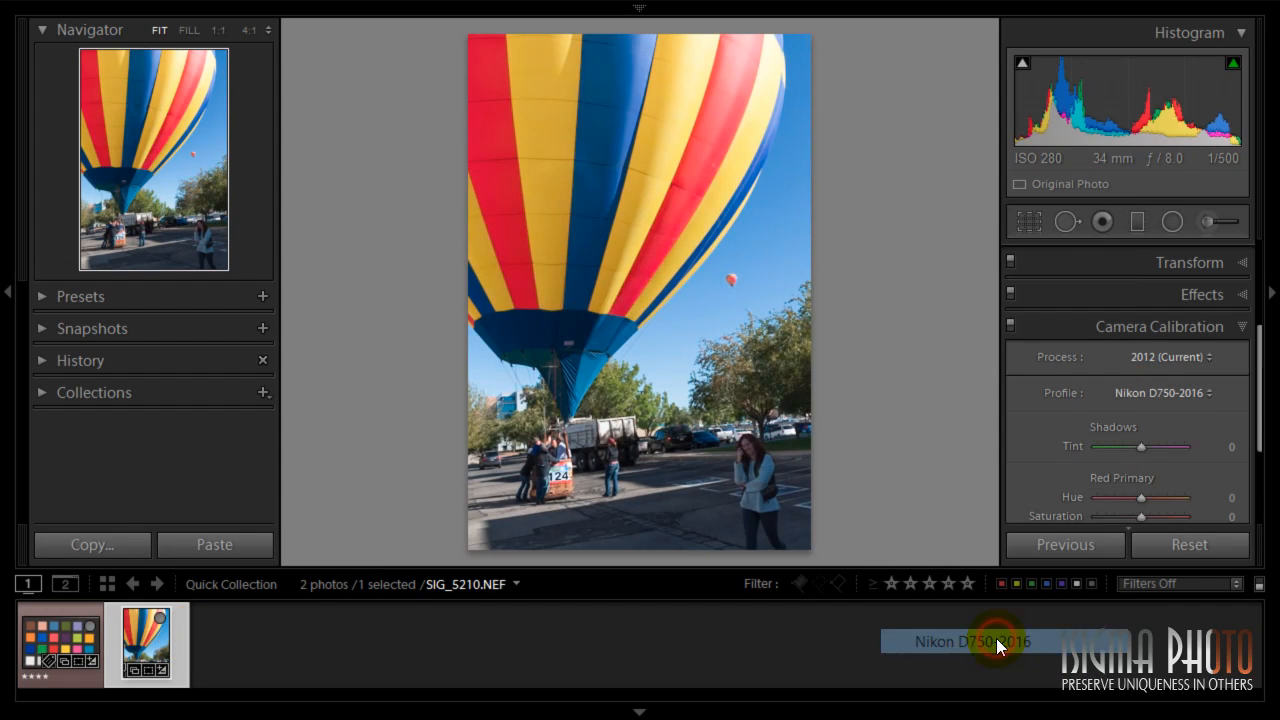
- Toggle the balloon photo's Camera Calibration adjustments off and on to compare, then return to the Library grid
{"action": "left_click", "coordinate": [1008, 329]}
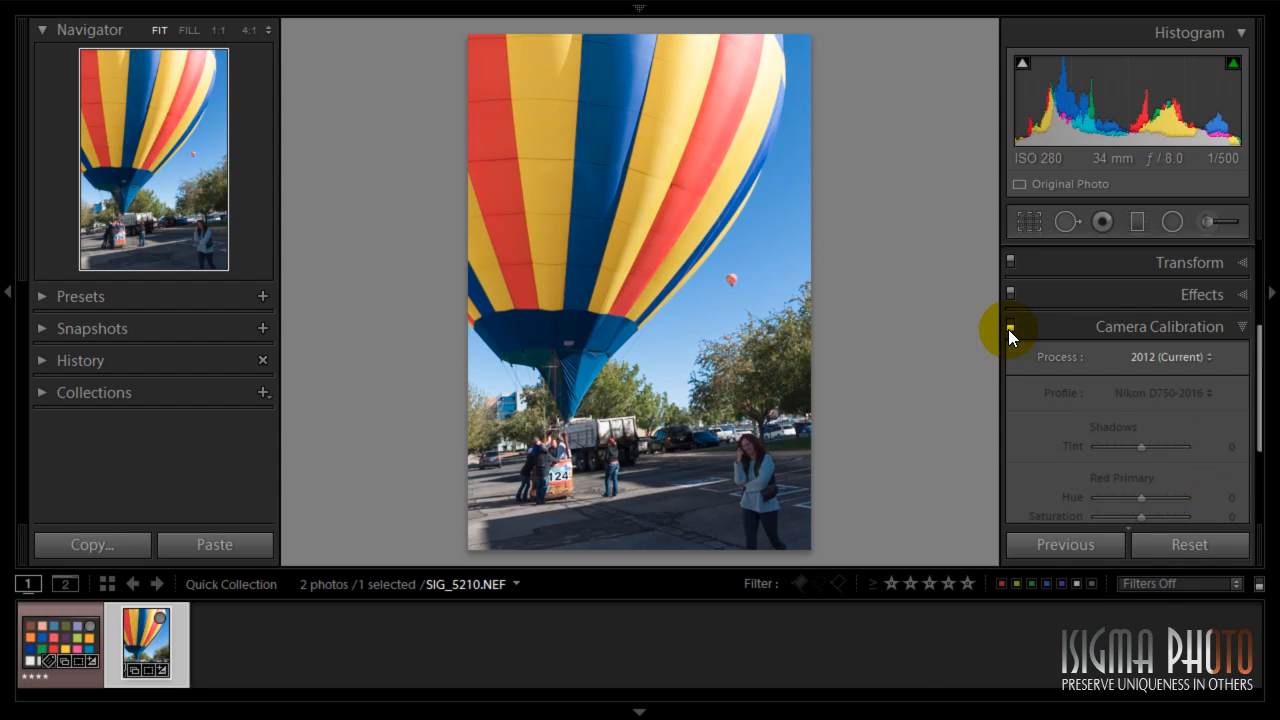
{"action": "left_click", "coordinate": [1008, 329]}
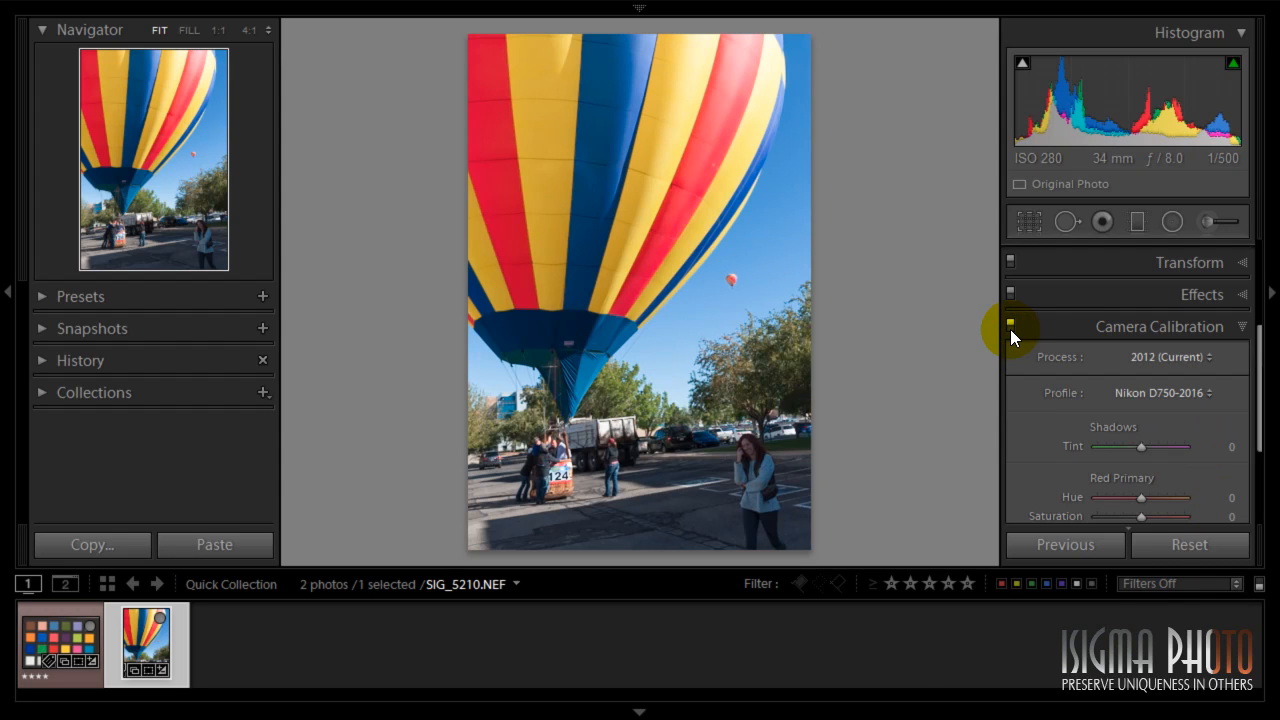
{"action": "left_click", "coordinate": [1010, 323]}
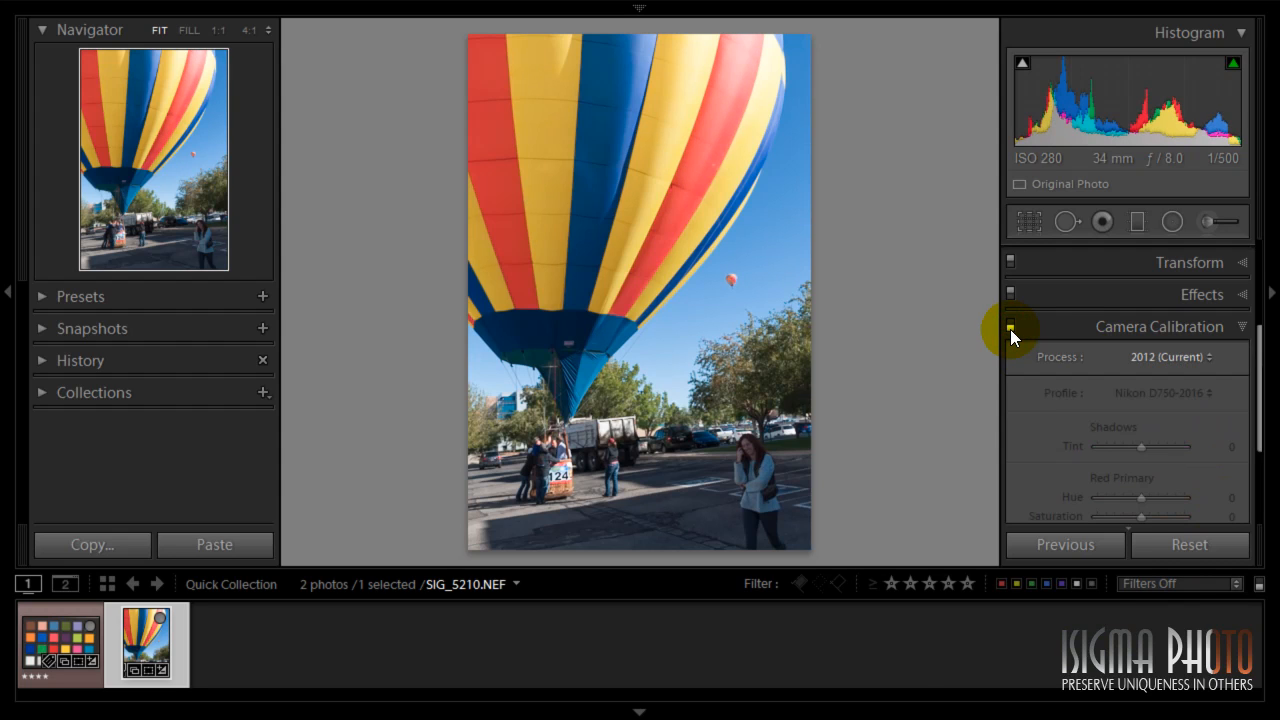
{"action": "left_click", "coordinate": [1010, 323]}
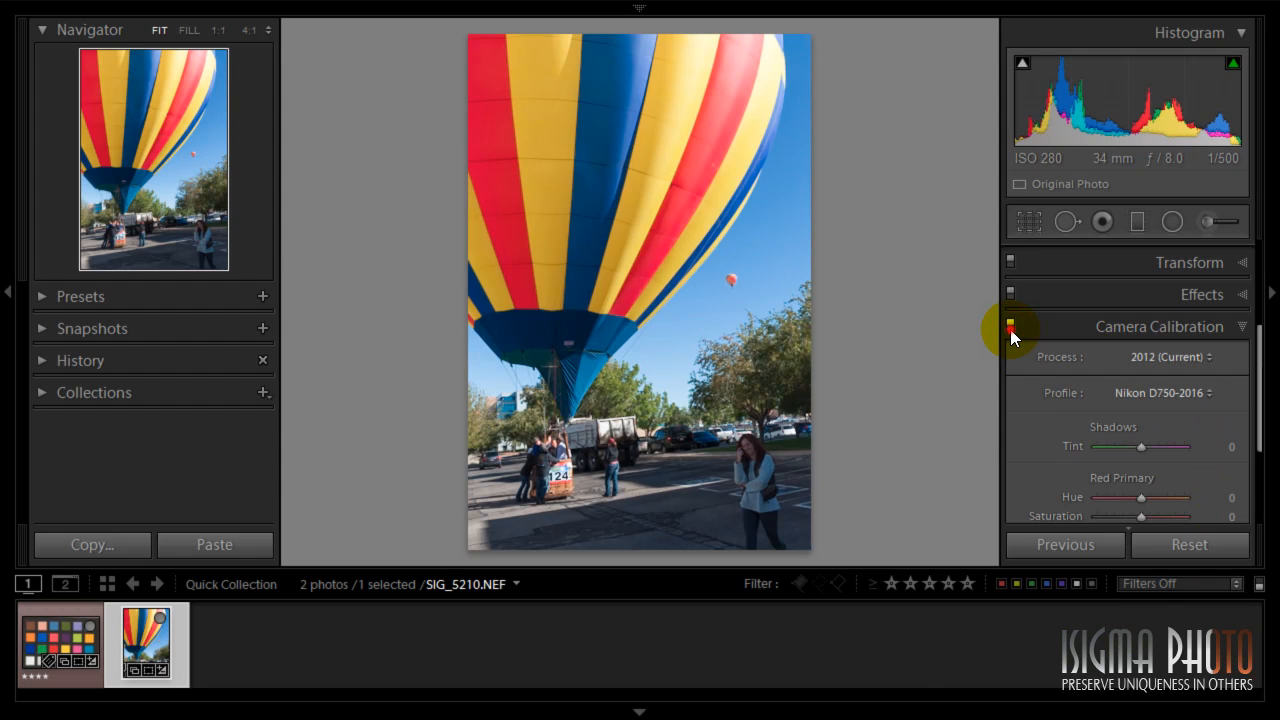
{"action": "left_click", "coordinate": [1010, 327]}
{"action": "left_click", "coordinate": [1010, 327]}
{"action": "left_click", "coordinate": [1010, 327]}
{"action": "left_click", "coordinate": [1010, 327]}
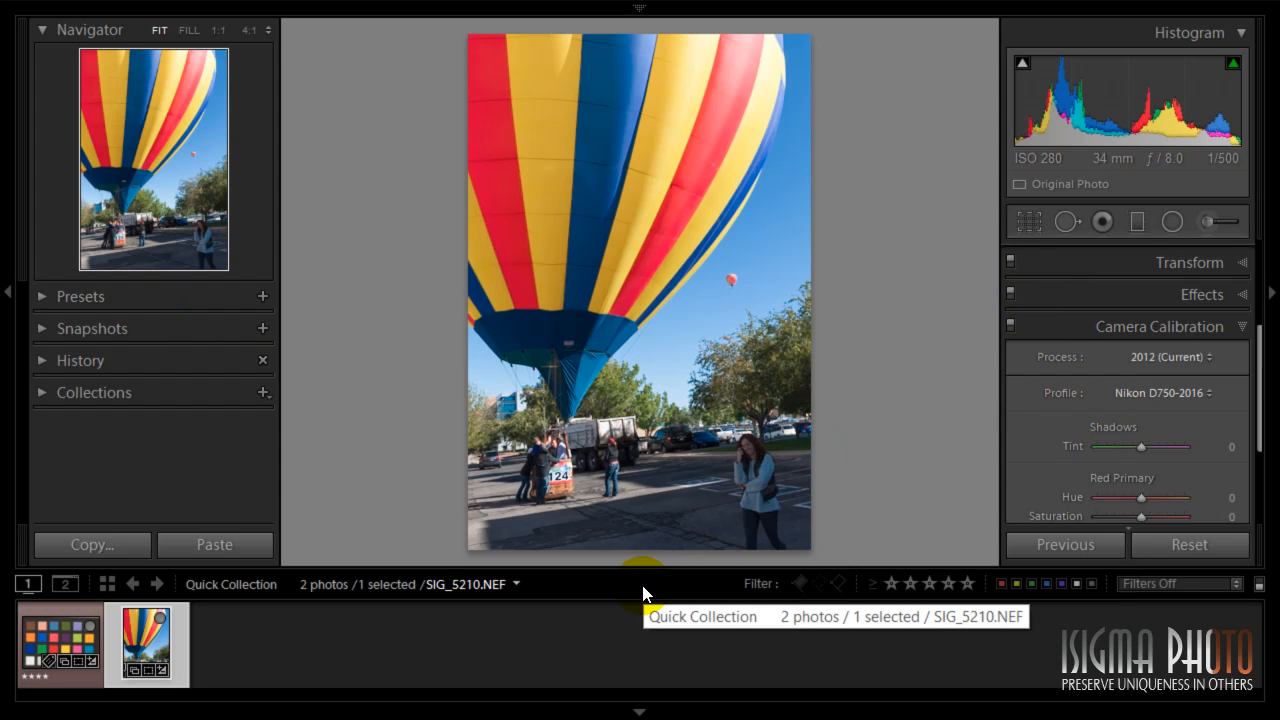
{"action": "key", "text": "g"}
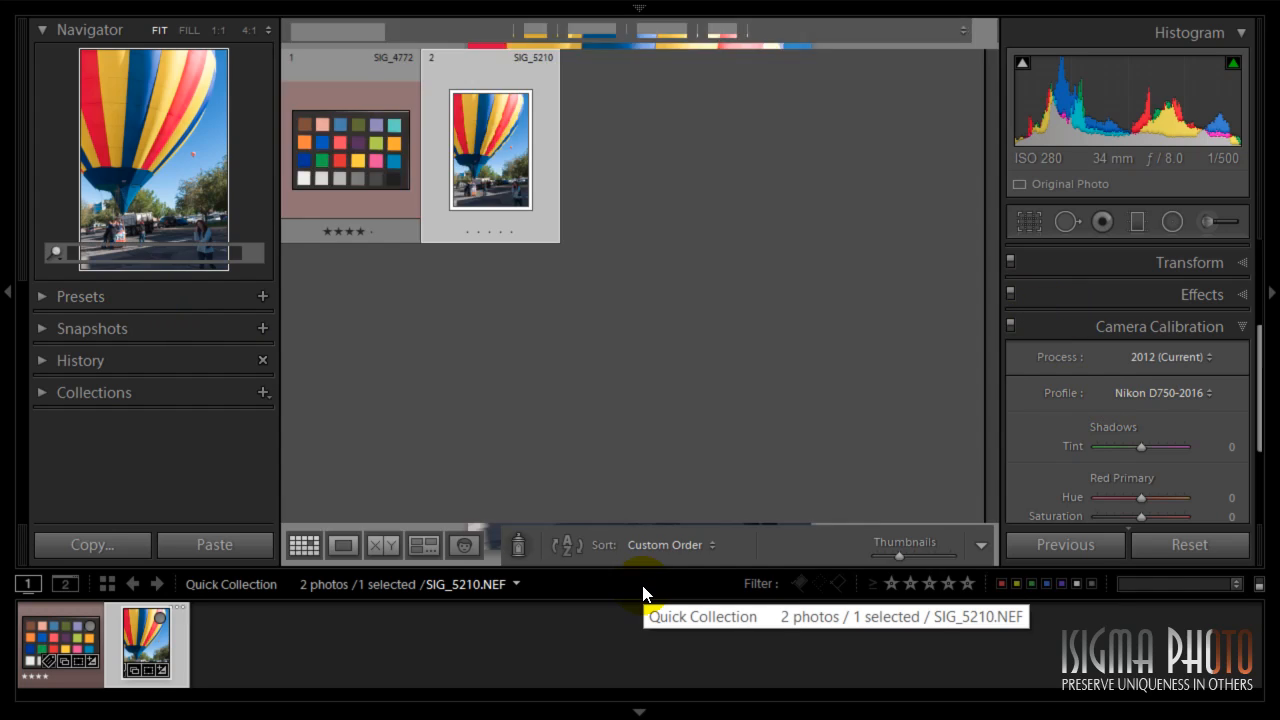
{"action": "key", "text": "ctrl+shift+i"}
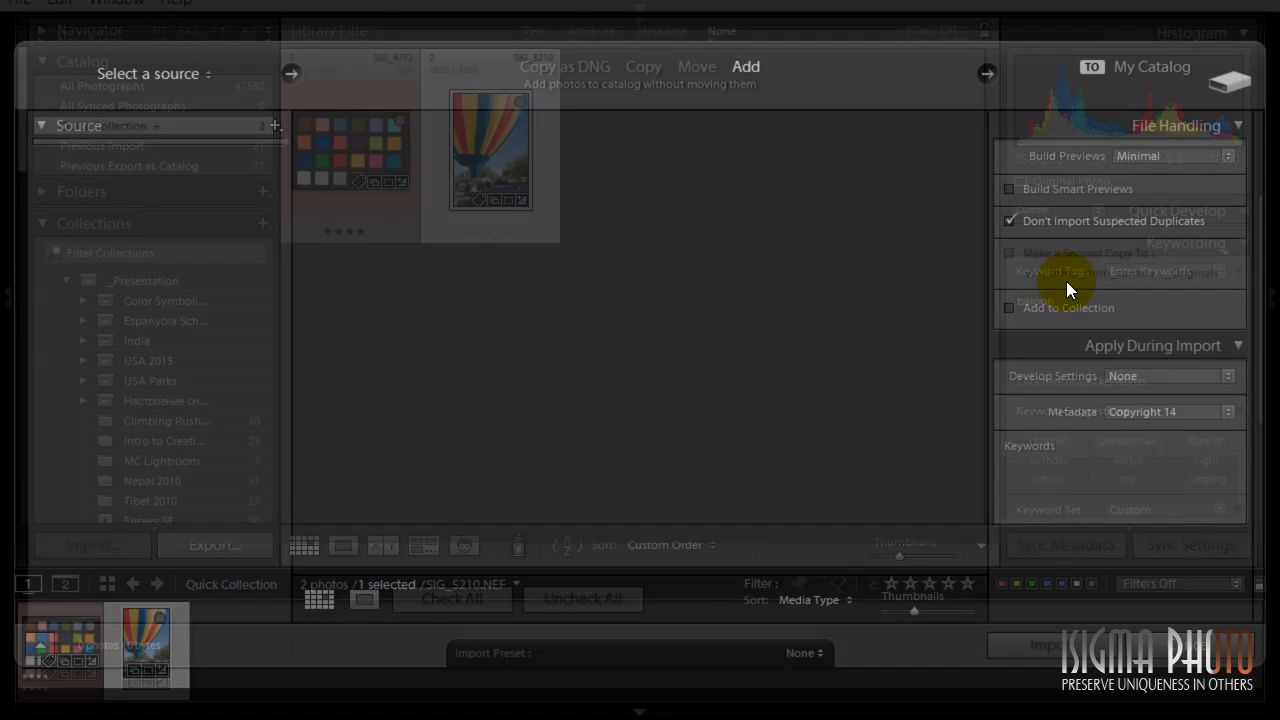
{"action": "left_click", "coordinate": [1195, 414]}
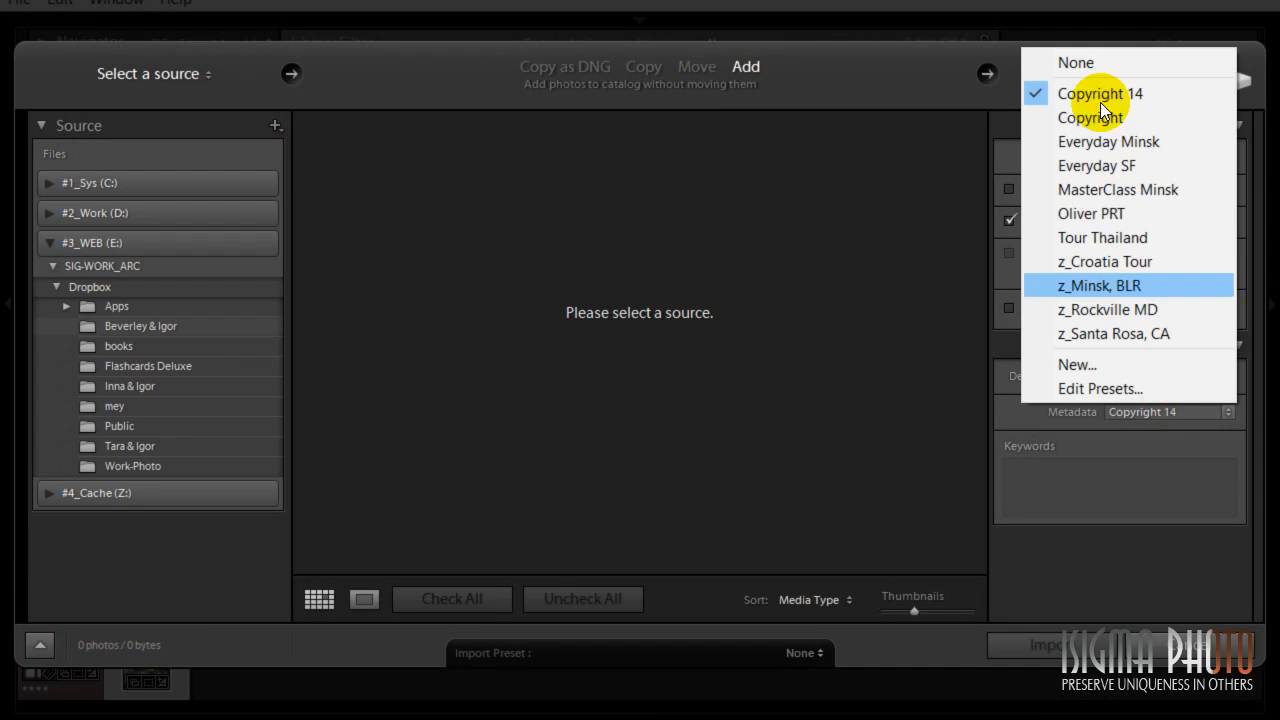
{"action": "left_click", "coordinate": [953, 381]}
{"action": "left_click", "coordinate": [1182, 645]}
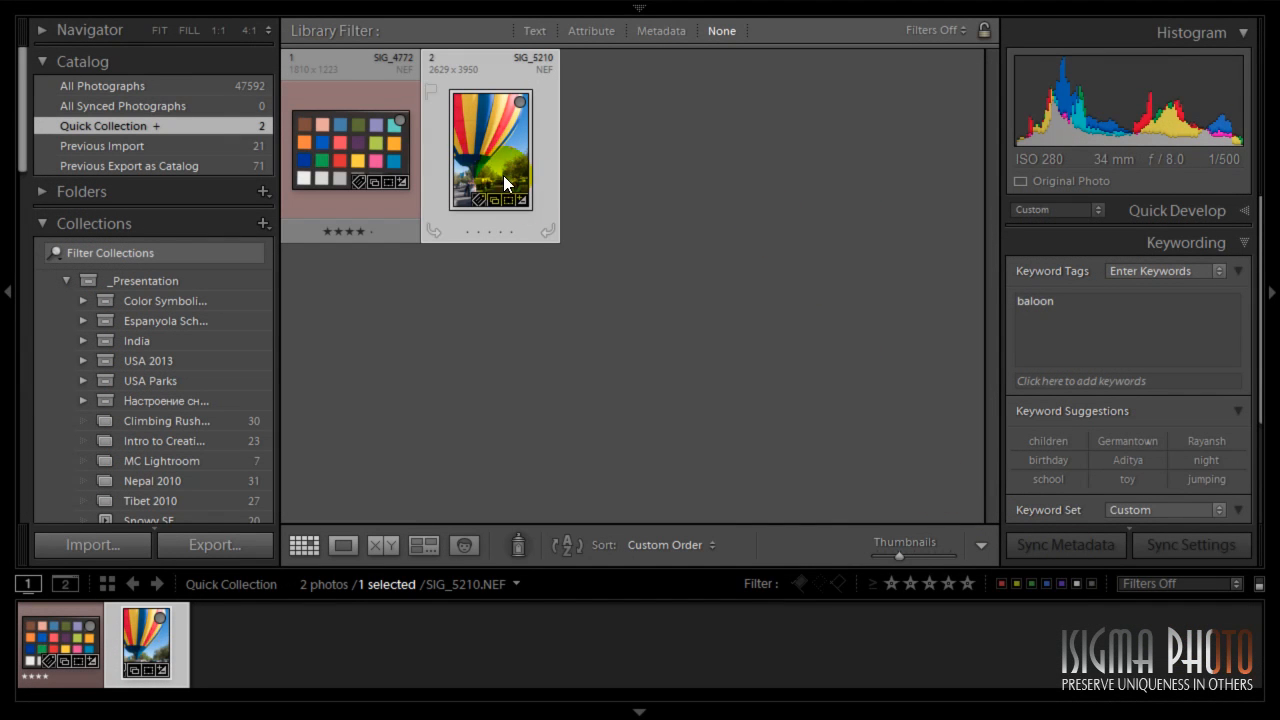